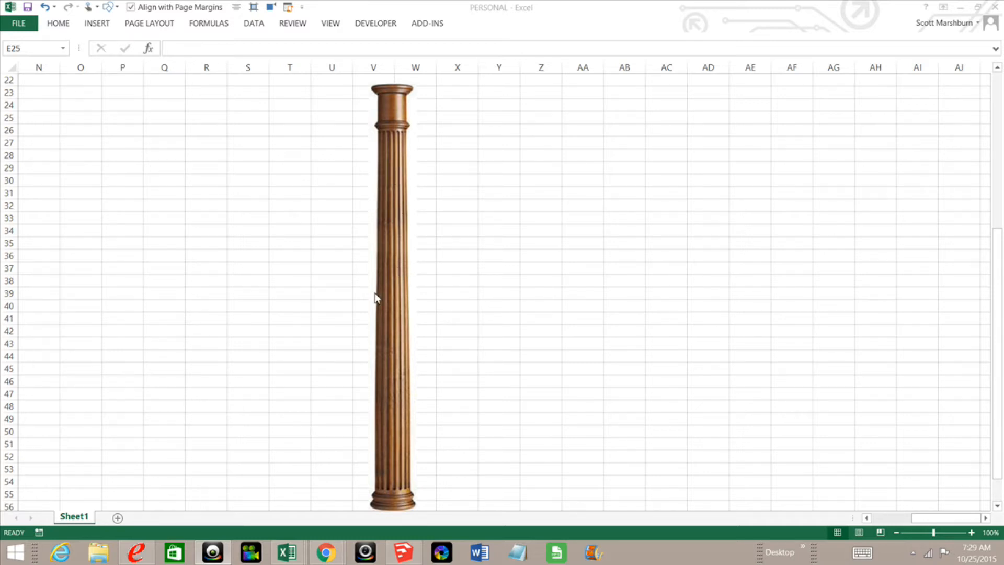
- Switch to eCabinet Systems and examine the fluted half-round molding's profile and both of its ends
click(137, 553)
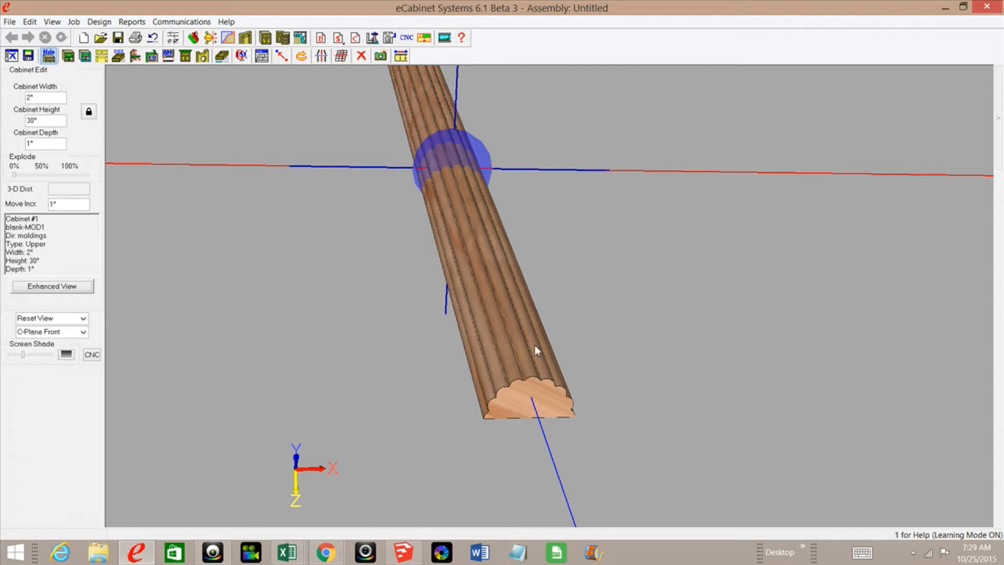
middle_drag(547, 394, 461, 318)
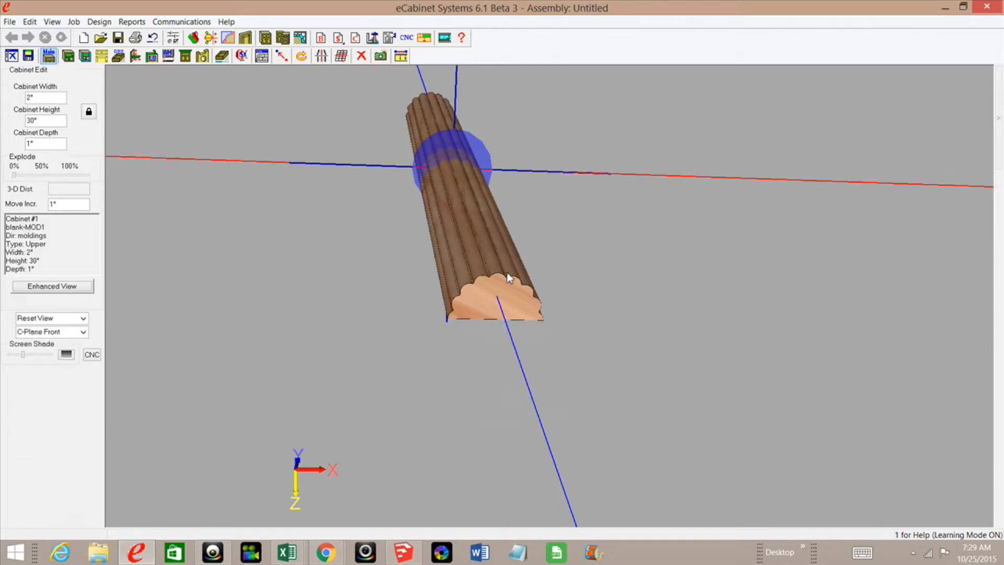
middle_drag(501, 283, 473, 473)
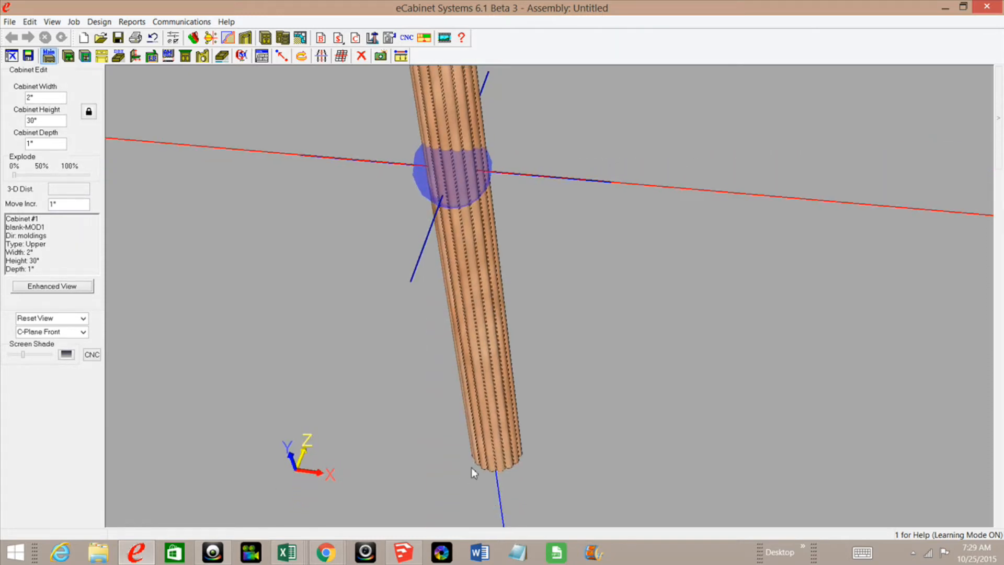
middle_drag(508, 444, 408, 261)
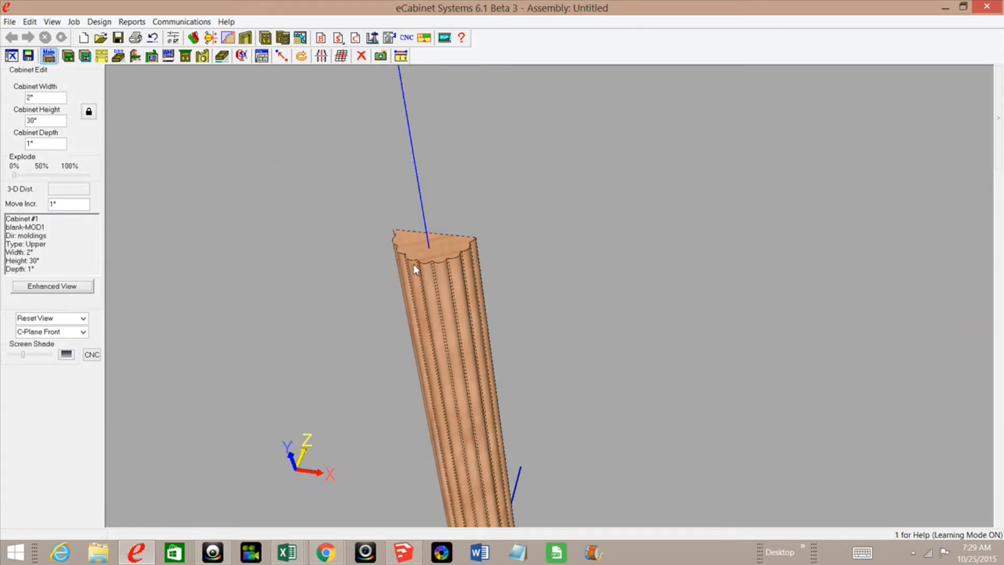
middle_drag(457, 296, 477, 282)
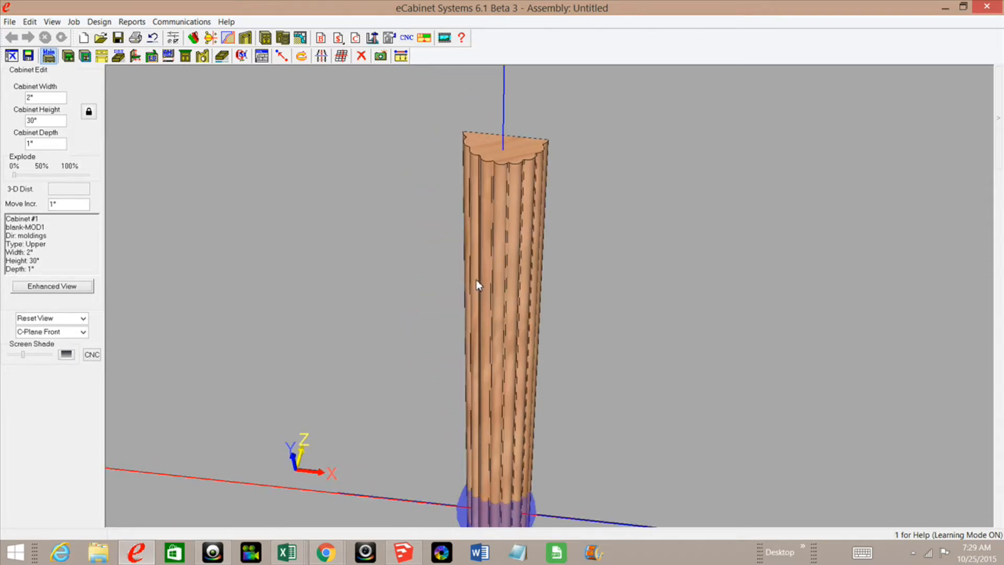
middle_drag(500, 316, 480, 277)
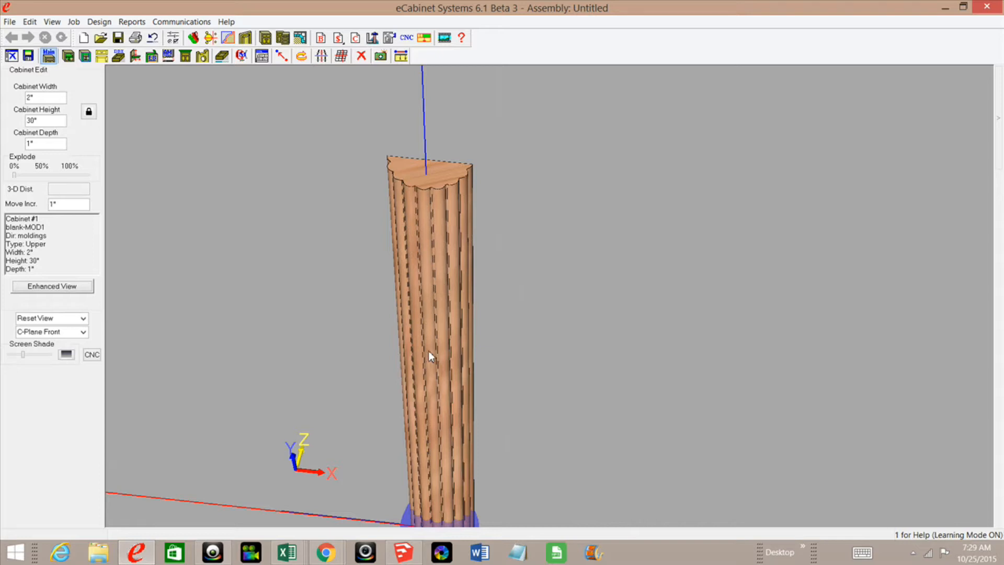
middle_drag(428, 351, 469, 137)
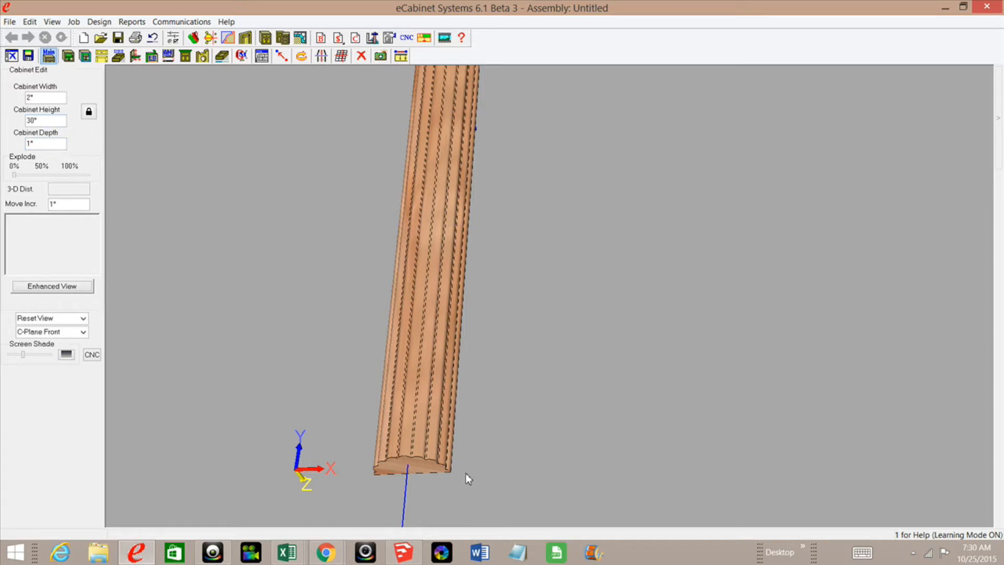
- Open the Shape Manager and, with grid snap on, draw a 2" by 1" rectangle with its base centred on the origin
click(227, 38)
drag(366, 17, 590, 70)
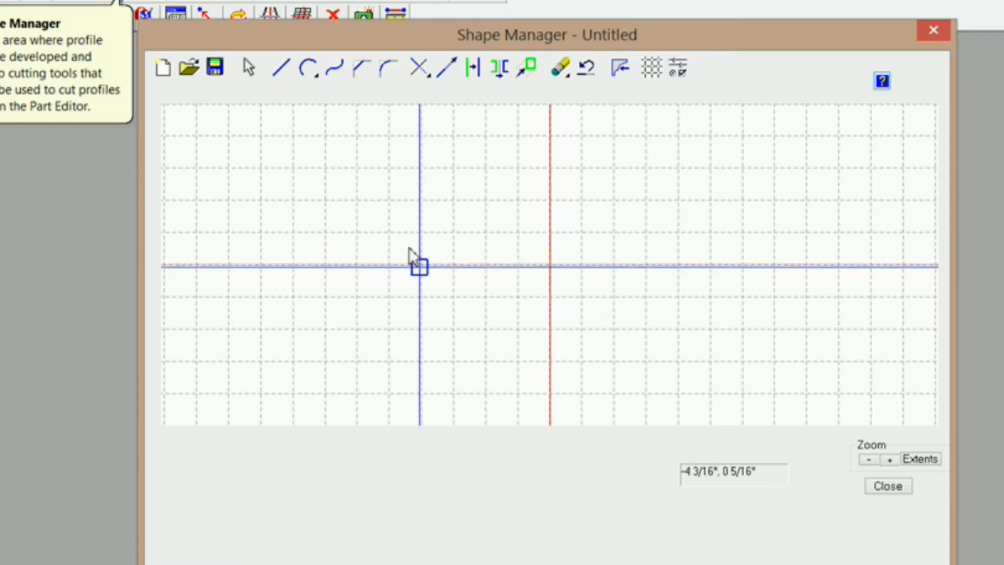
right_click(400, 212)
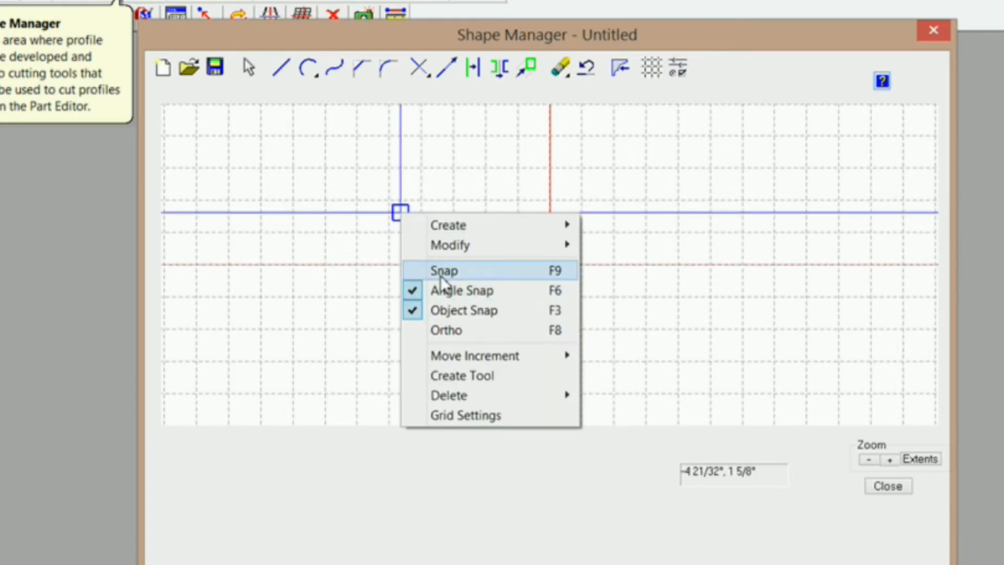
click(442, 272)
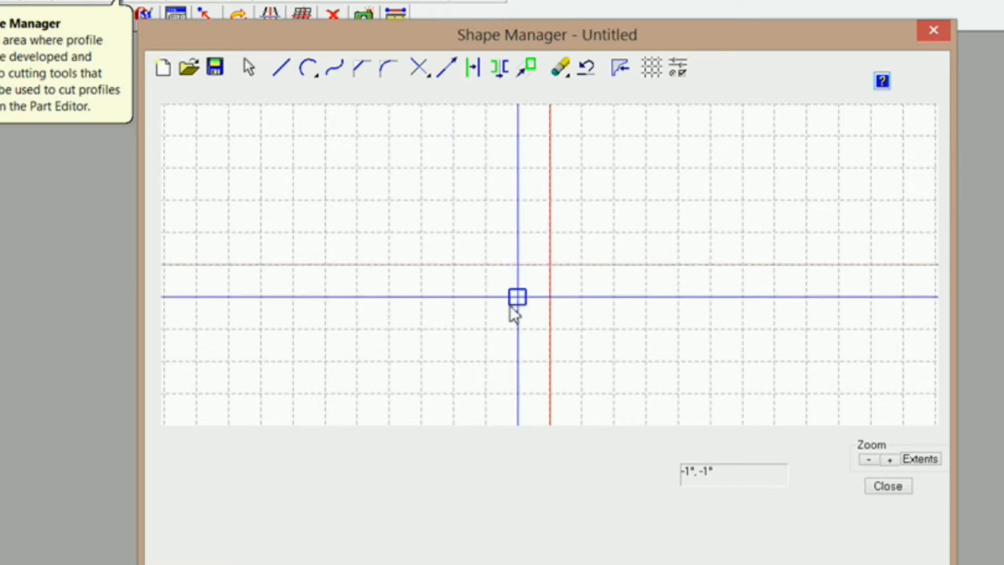
click(281, 75)
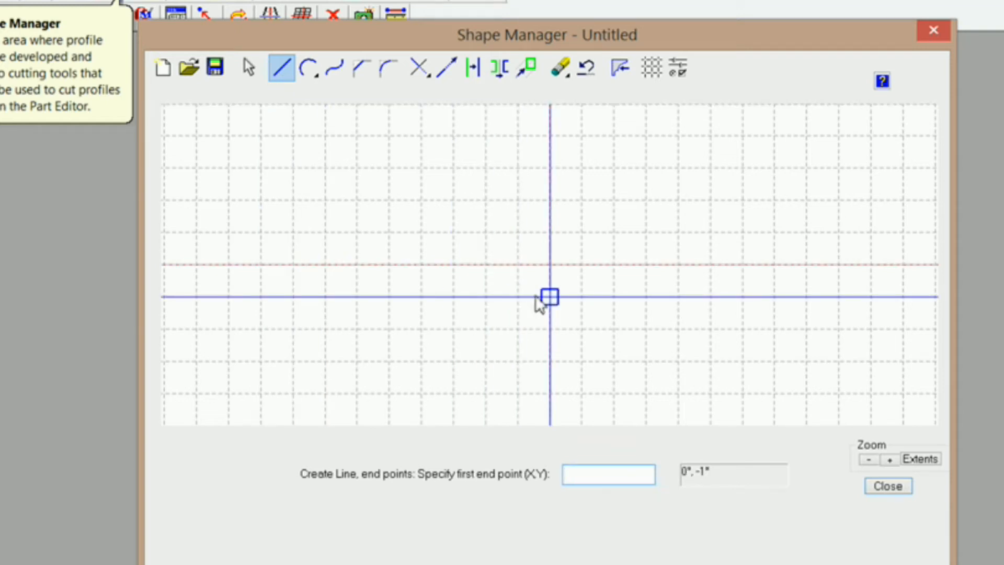
click(581, 238)
- With grid snap off, offset copies of the rectangle's left, top and right sides 1/8" outward, and delete its bottom line
right_click(275, 224)
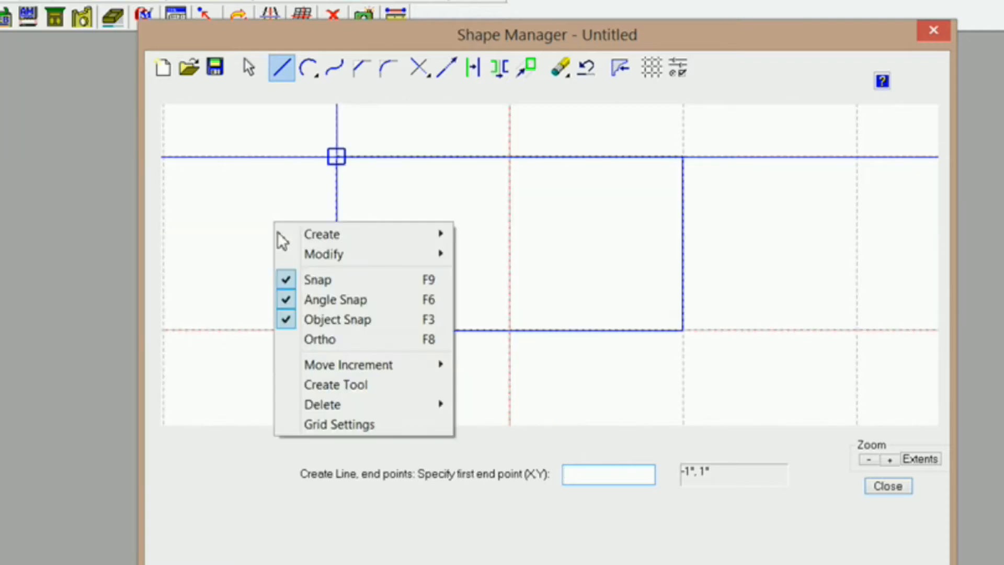
click(312, 280)
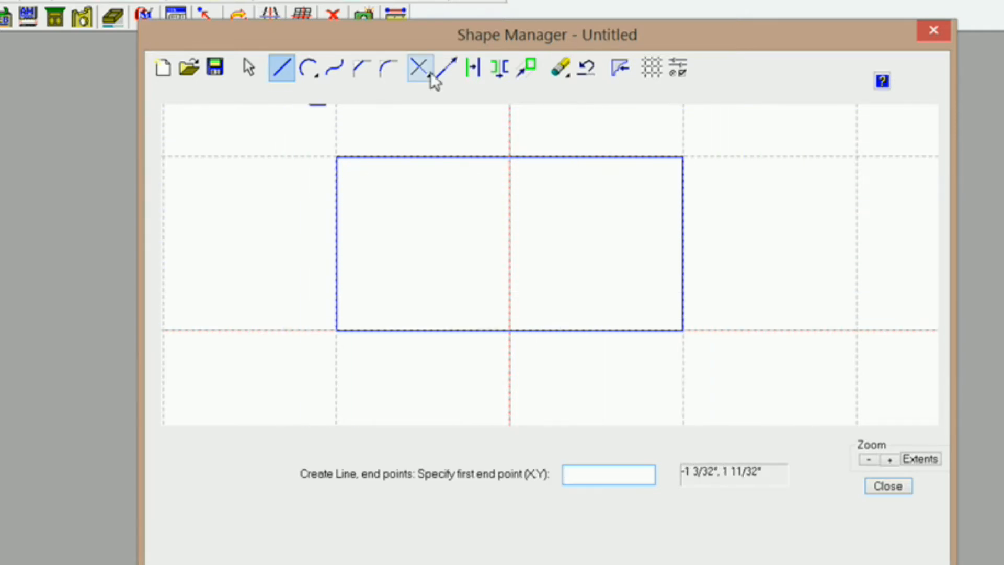
click(474, 71)
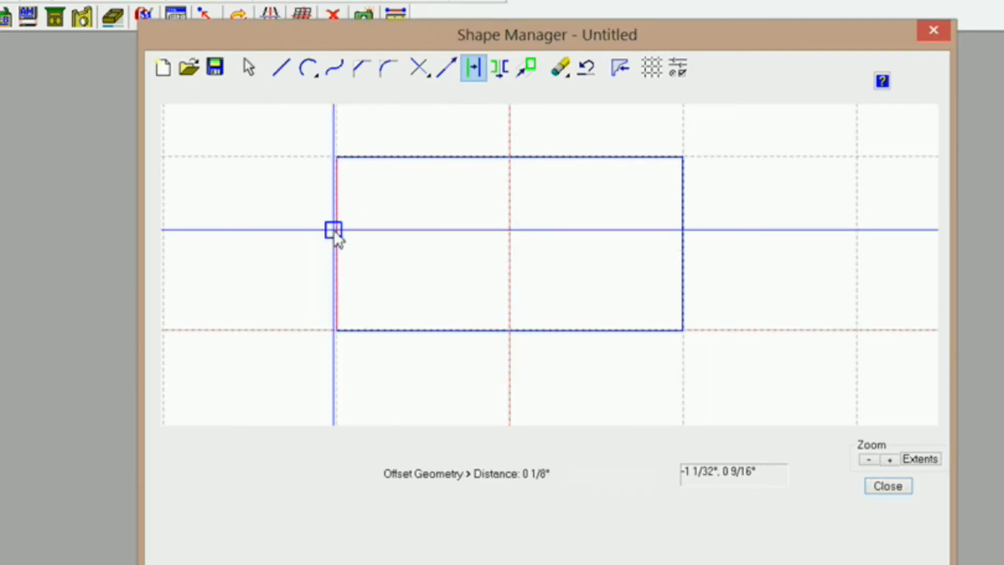
click(334, 231)
click(312, 238)
click(404, 156)
click(414, 131)
click(682, 240)
click(717, 246)
click(559, 67)
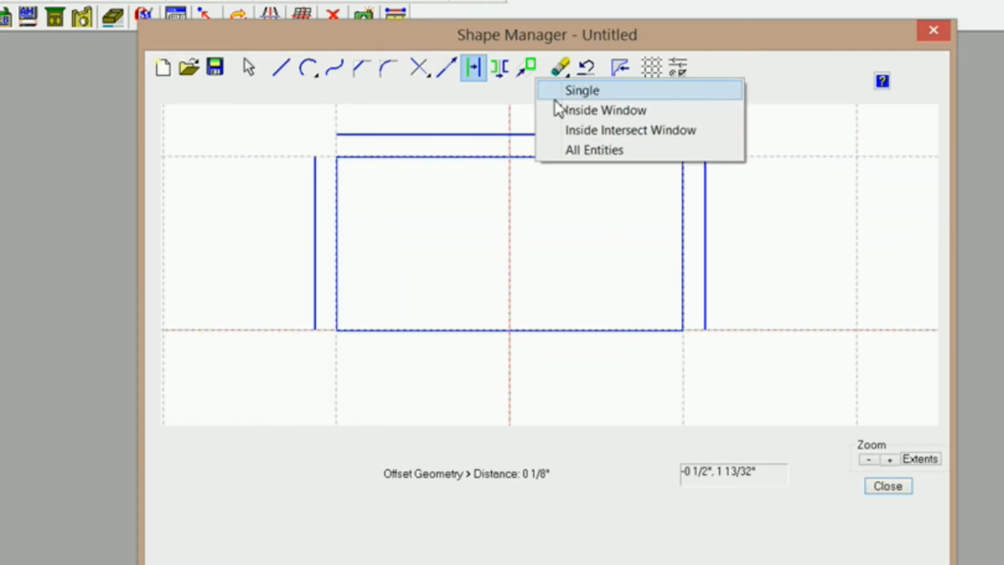
click(581, 90)
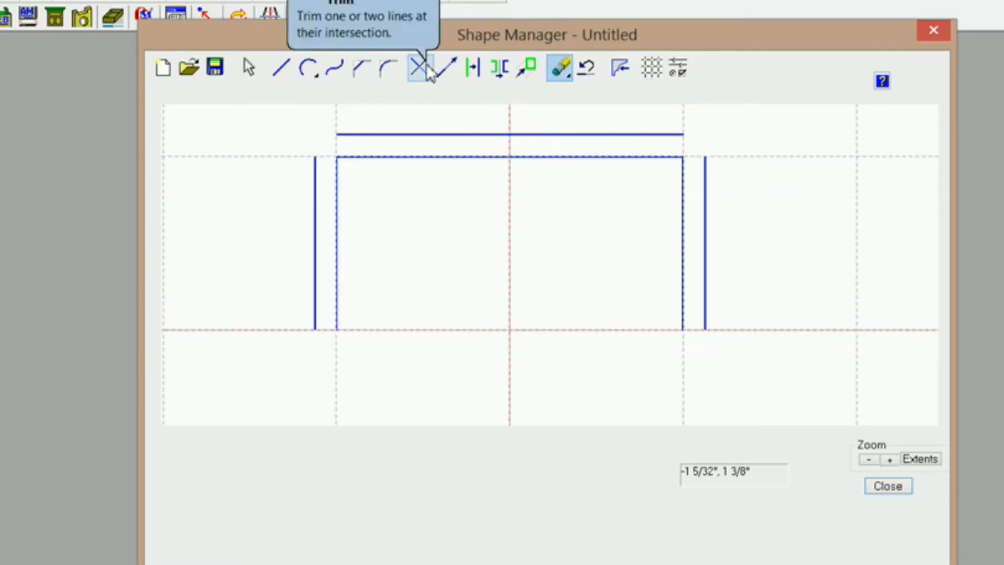
- Extend the three outer offset lines by 1/4" and trim them to each other at both upper corners
click(447, 66)
click(678, 134)
click(705, 162)
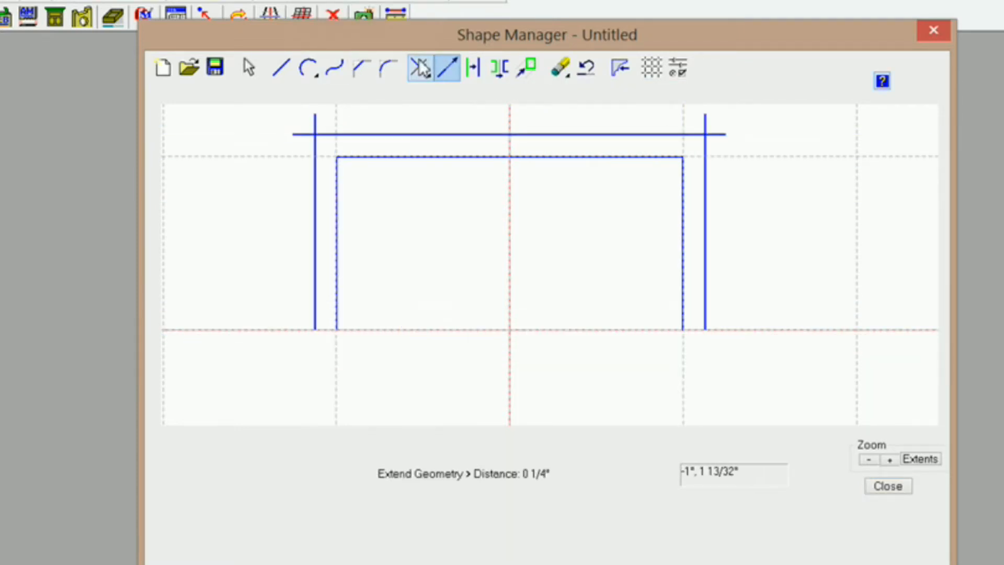
click(419, 67)
click(437, 111)
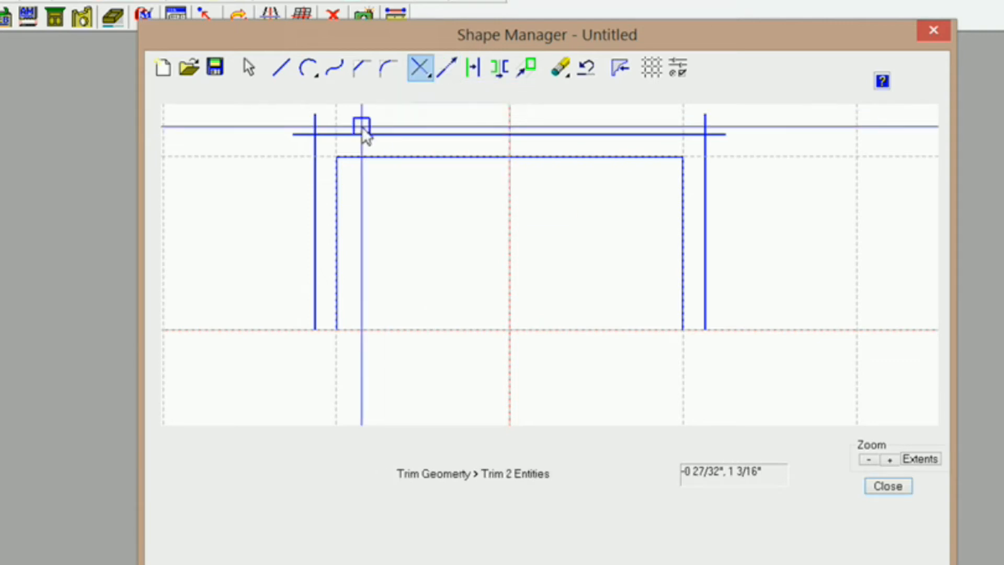
click(341, 136)
click(315, 178)
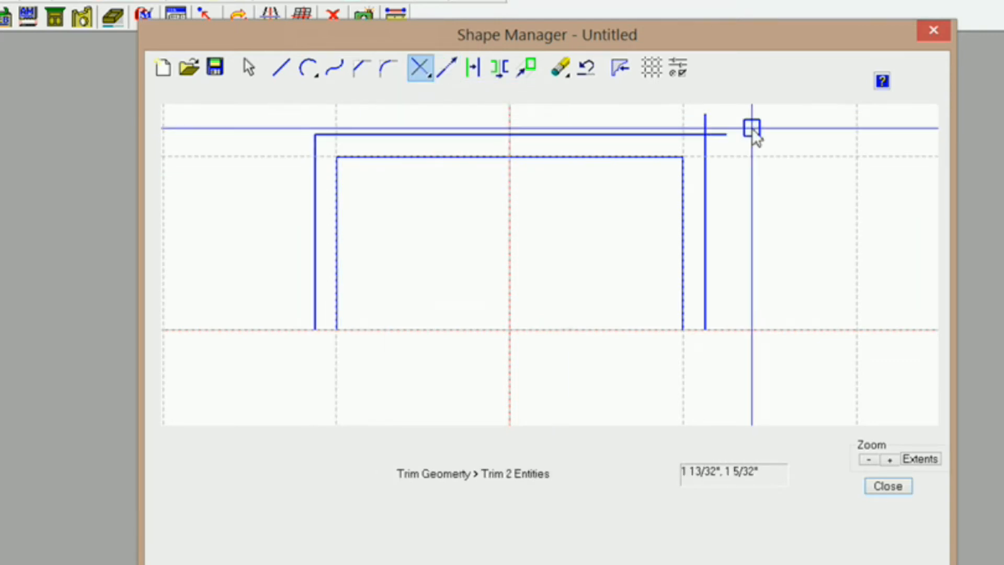
click(689, 138)
click(705, 156)
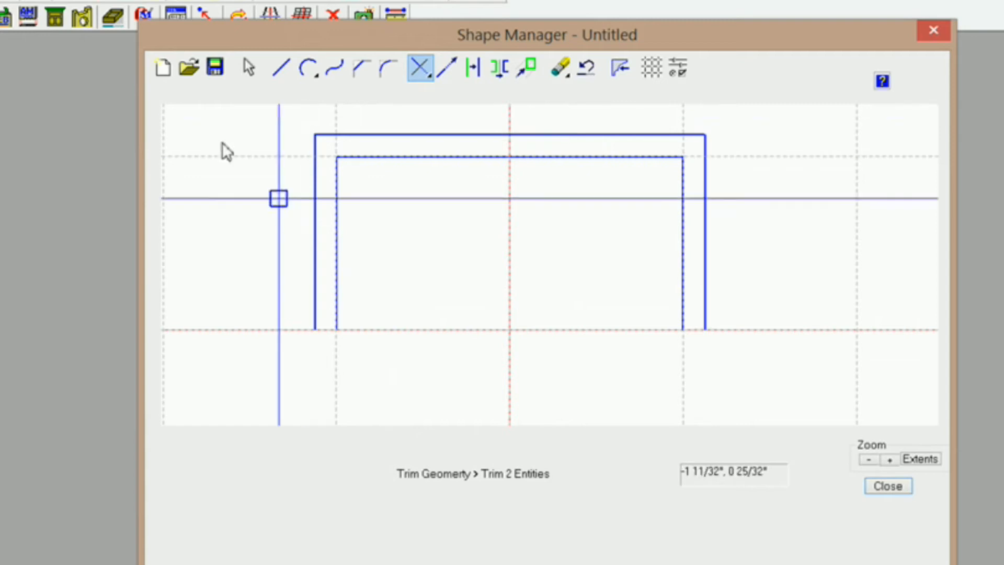
- With grid snap on, draw a three-point arc from (-1", 0") through (0", 1") to (1", 0")
right_click(244, 193)
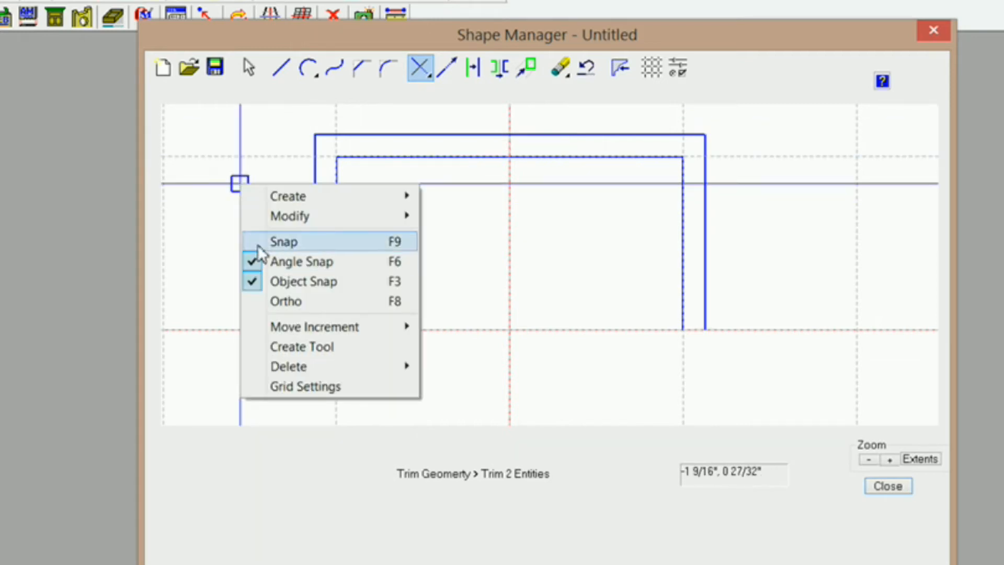
click(258, 242)
click(312, 74)
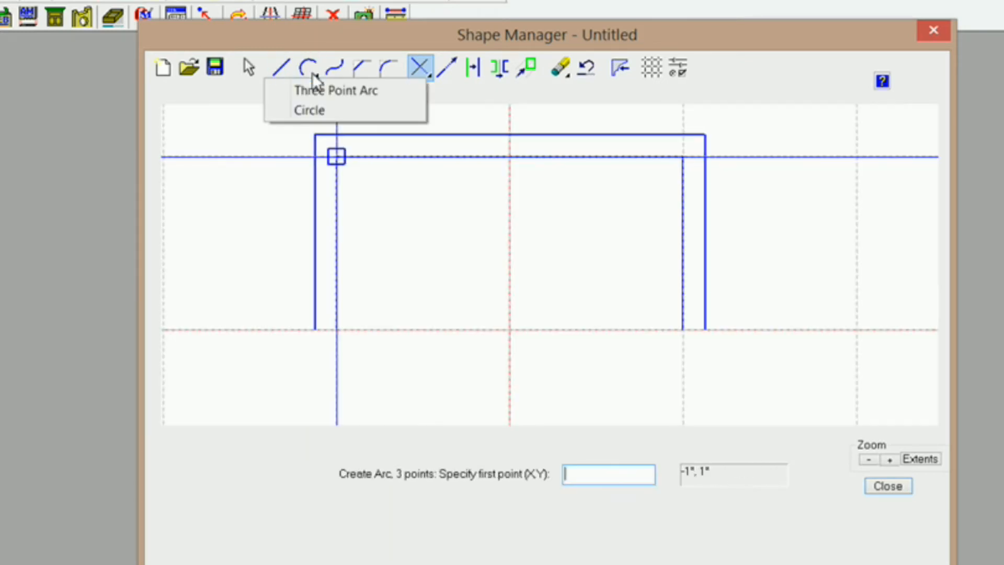
click(312, 91)
click(339, 332)
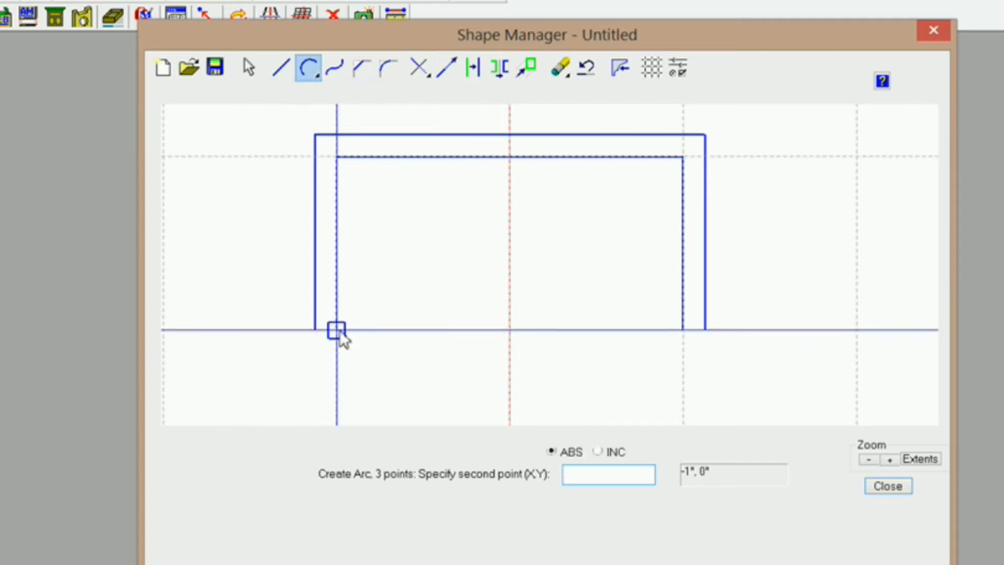
click(517, 167)
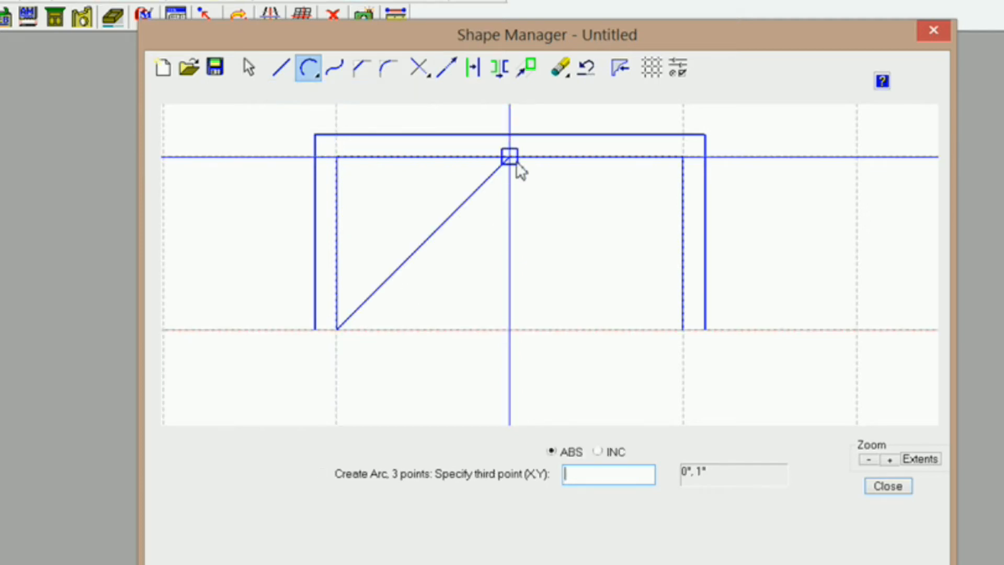
click(683, 329)
- Turn grid snap off and move the arc inward with a 3/16" offset
right_click(196, 214)
click(238, 270)
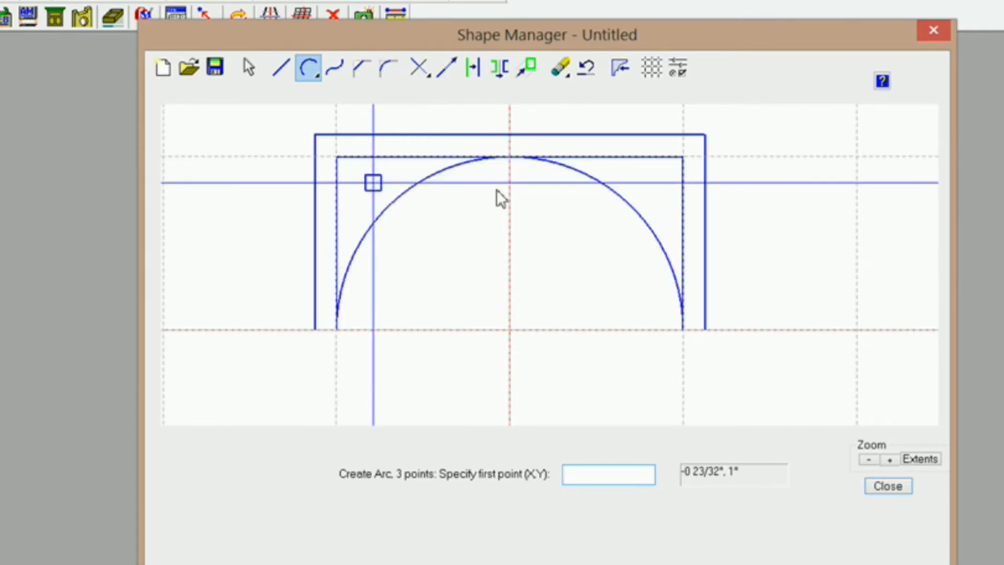
click(471, 69)
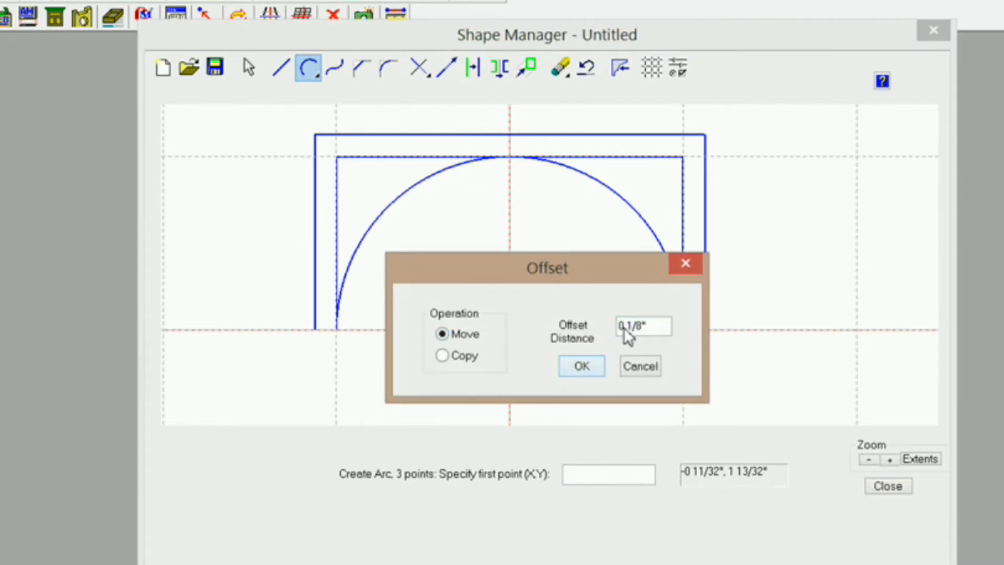
mouse_move(598, 336)
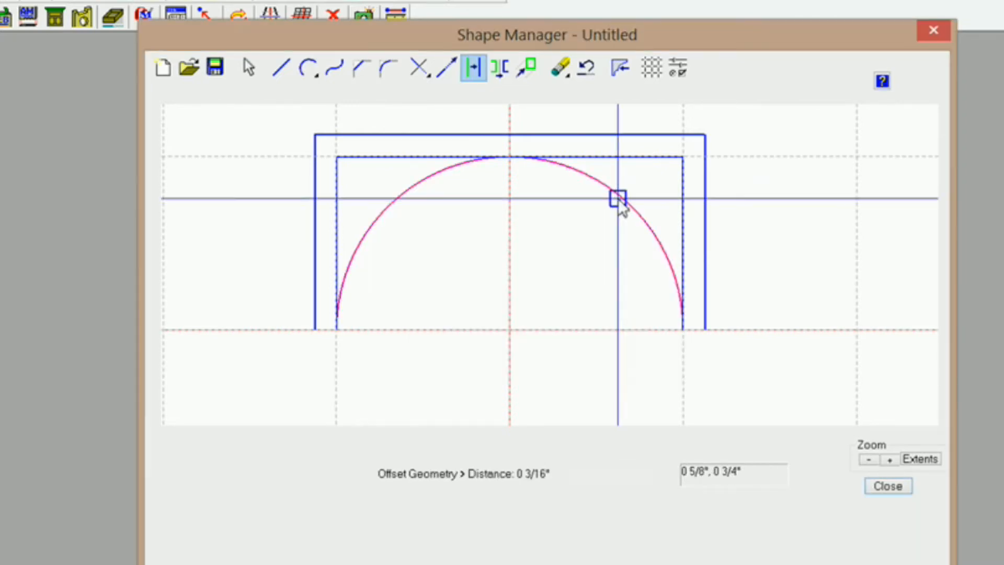
click(618, 200)
click(590, 232)
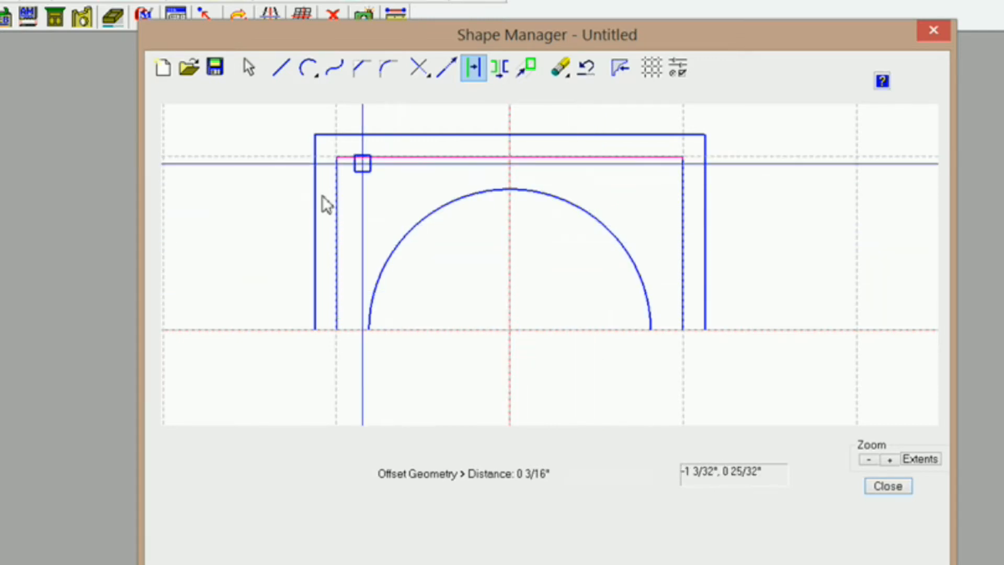
- Delete the inner rectangle's remaining left, top and right lines
click(563, 72)
click(571, 92)
click(446, 165)
click(681, 199)
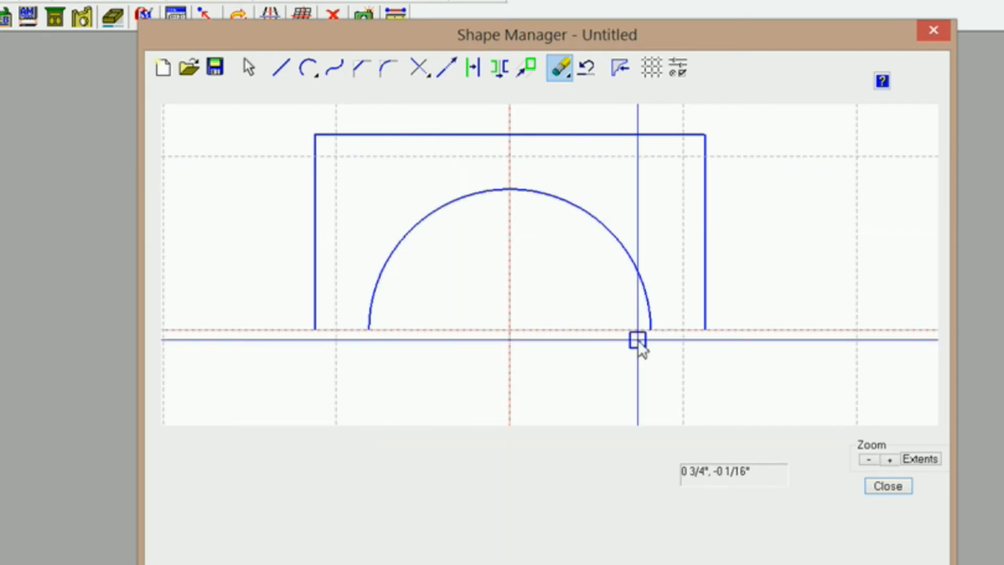
- Turn on grid snap, start the Line command, and re-enable angle snap with a snap angle of 22.50
right_click(251, 181)
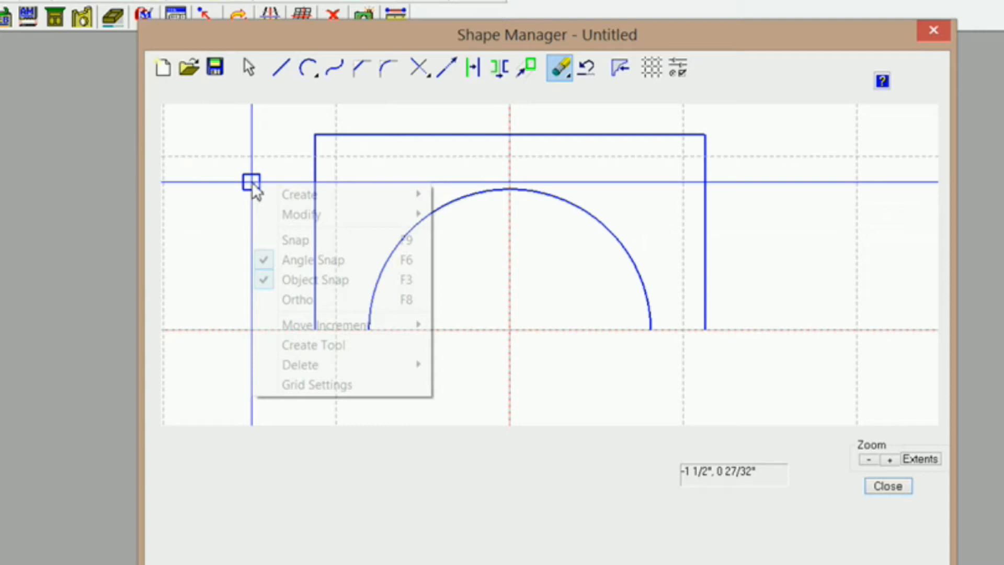
click(259, 238)
click(282, 68)
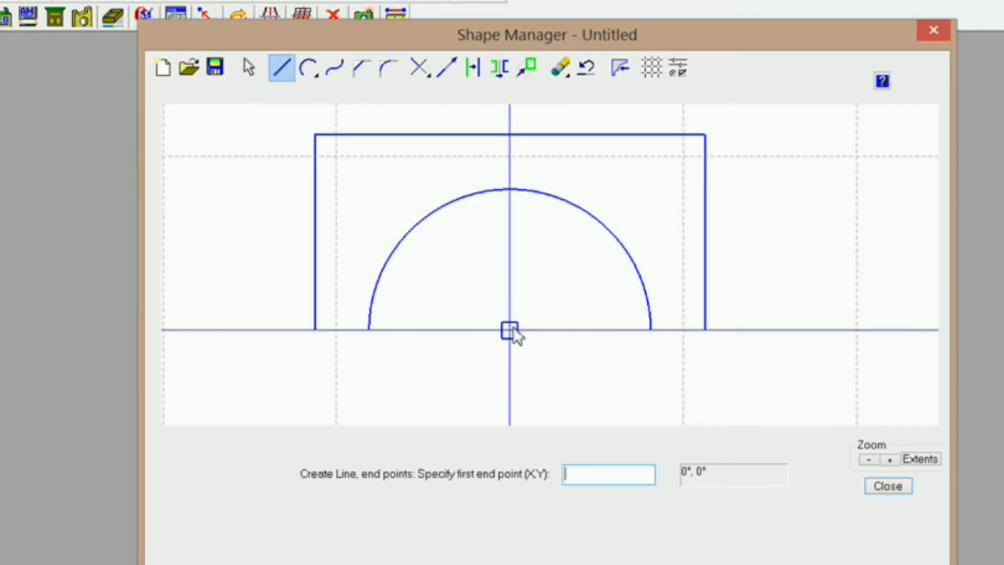
right_click(470, 273)
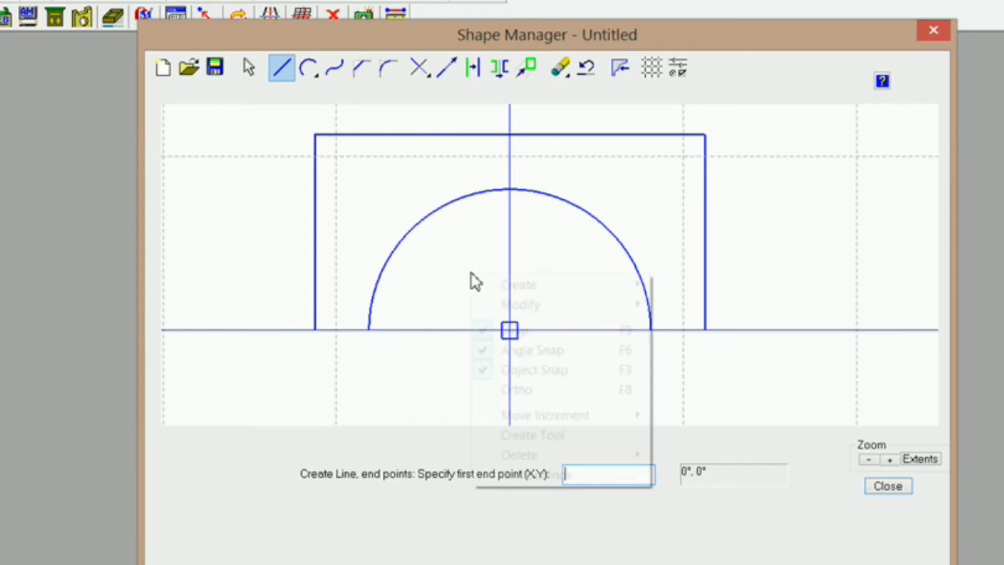
click(488, 350)
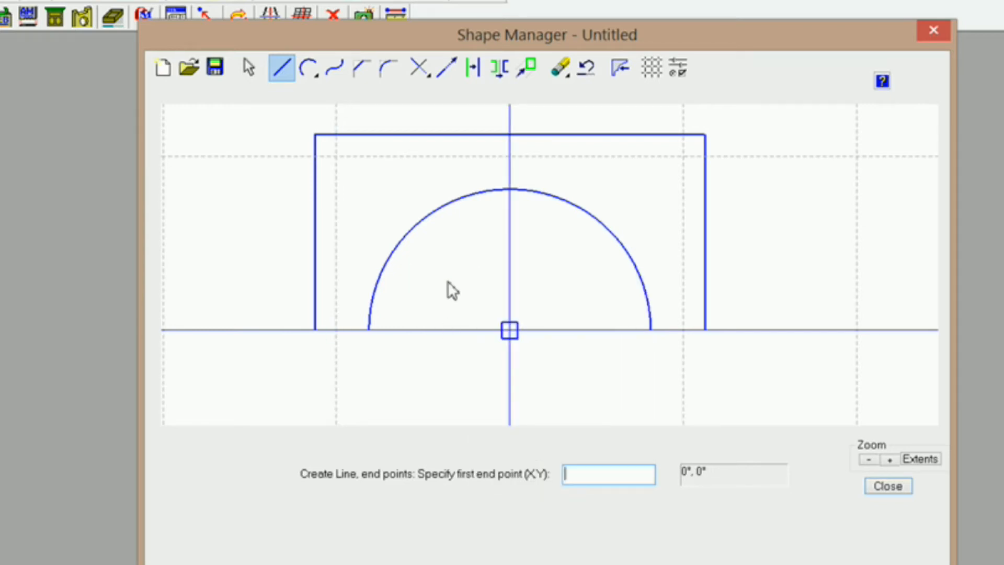
right_click(448, 283)
click(484, 362)
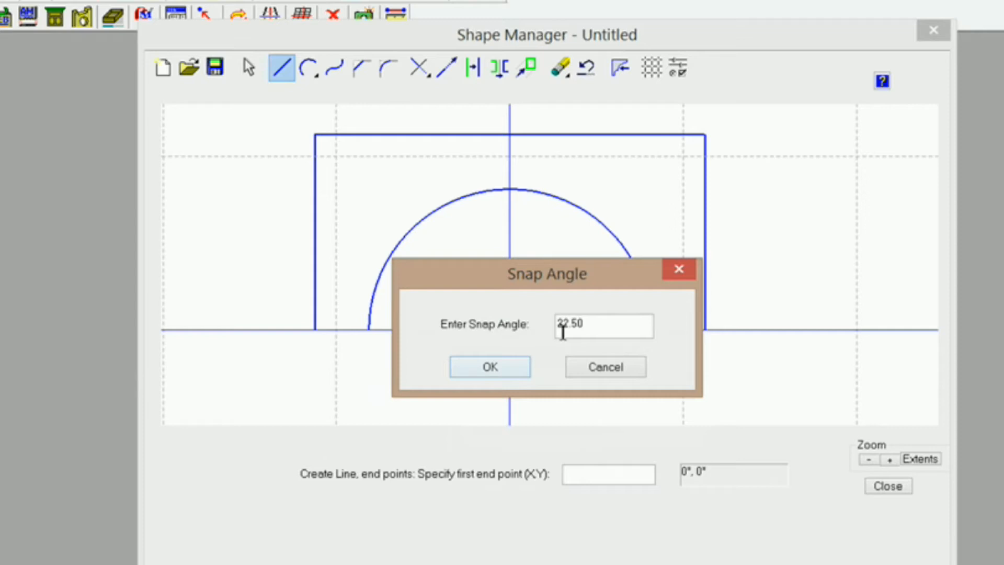
click(491, 368)
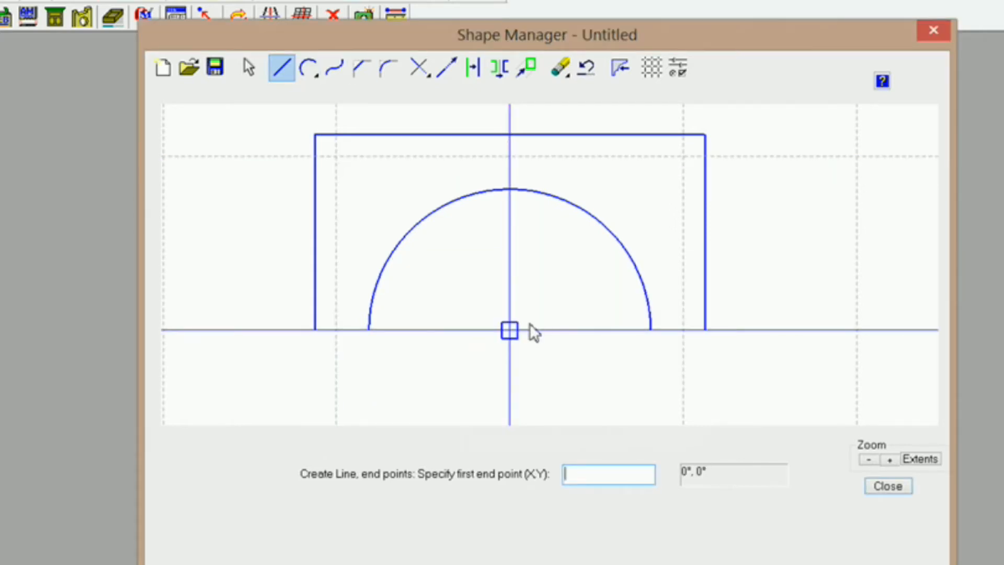
- Draw a vertical line from the origin (0", 0") to (0", 1") and turn grid snap off
click(510, 329)
click(516, 181)
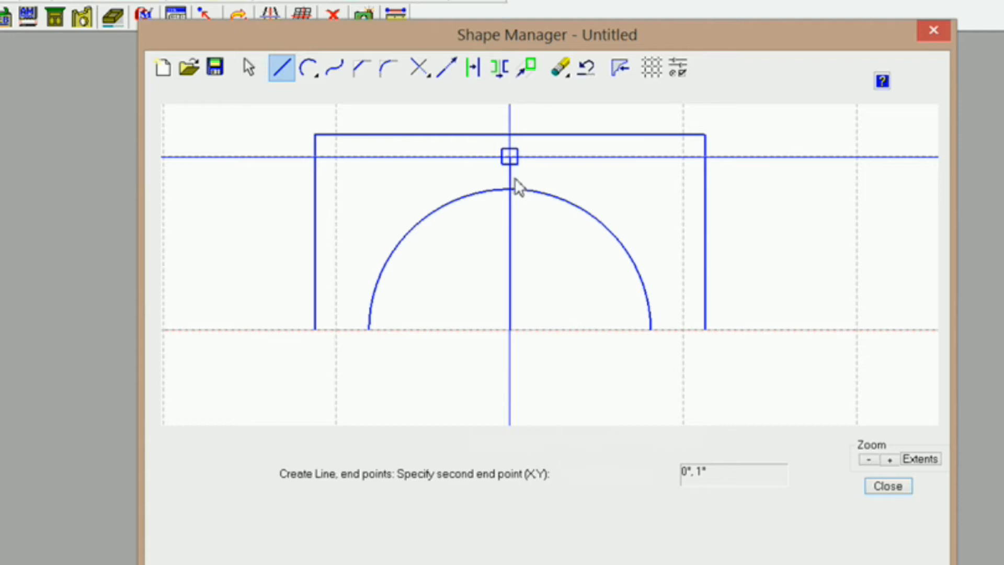
right_click(550, 160)
click(570, 217)
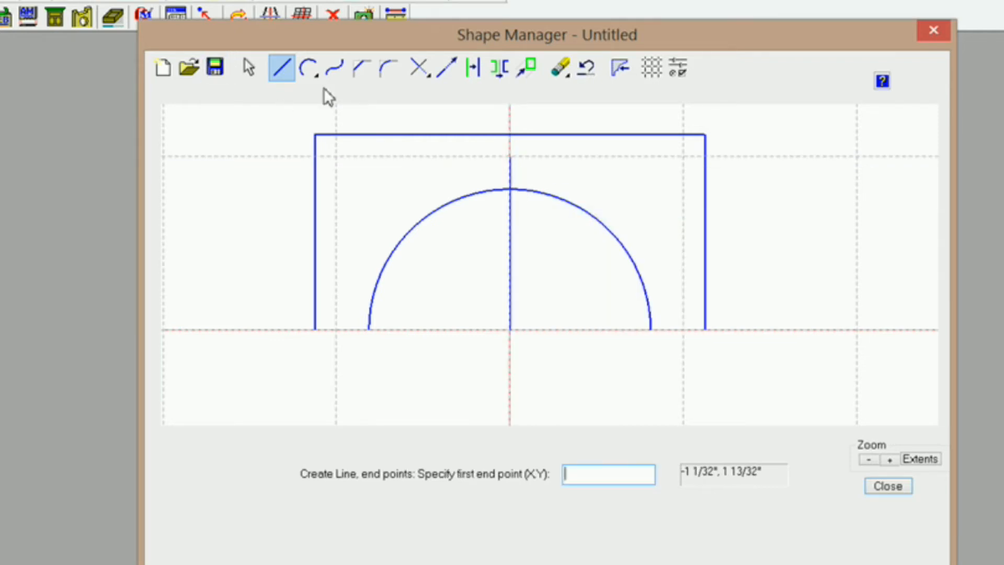
- Draw three lines from the origin past the arc at 22.5° increments between the vertical line and the left baseline
click(511, 334)
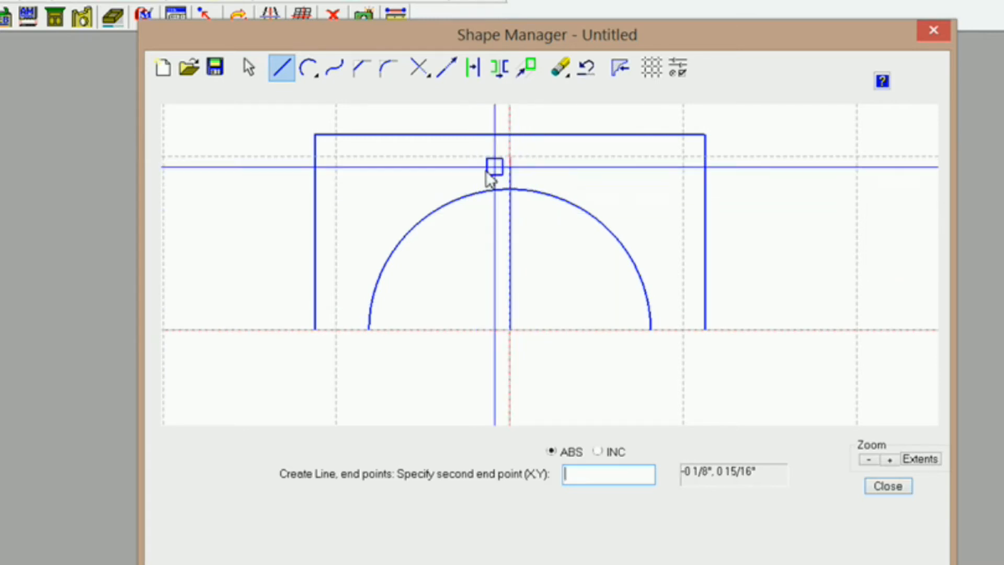
click(465, 174)
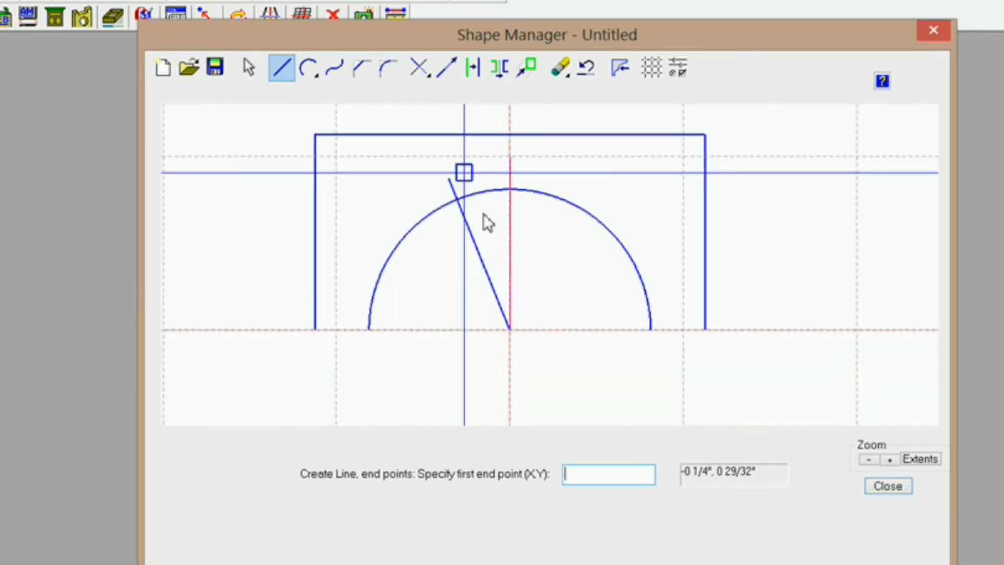
click(510, 331)
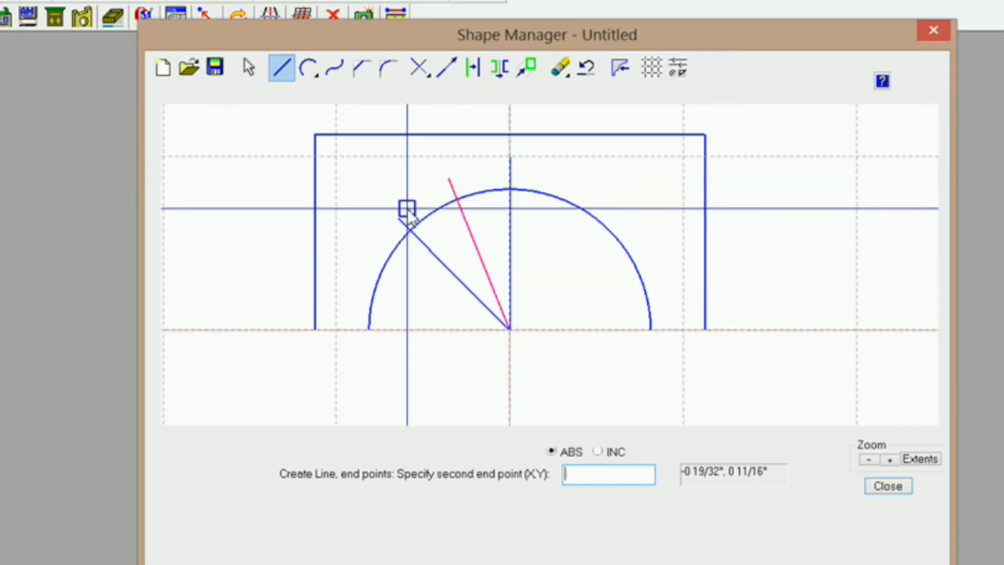
click(407, 209)
click(510, 329)
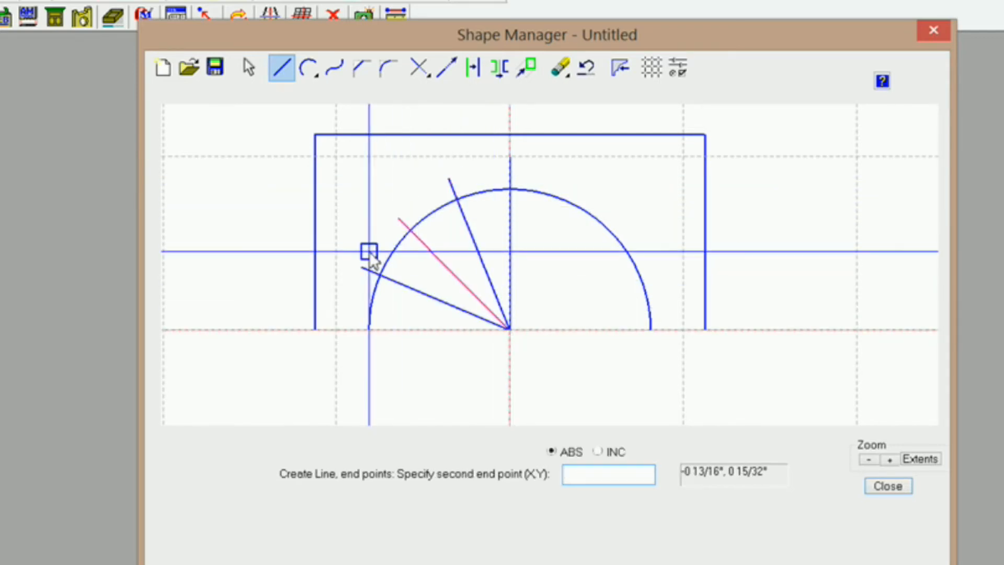
click(369, 252)
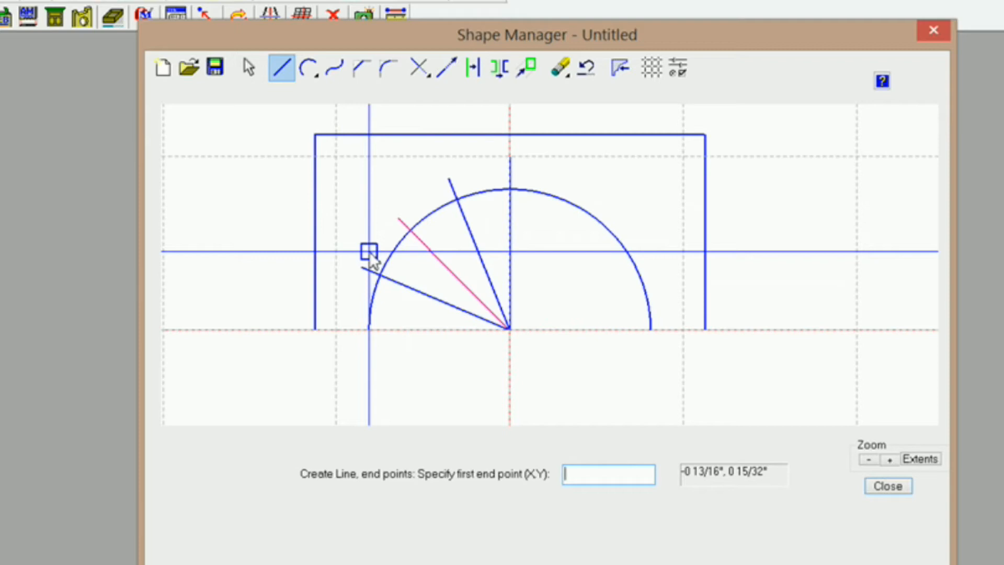
- Draw the left horizontal line from the origin and matching 22.5° increment lines on the right half, ending at the horizontal
click(509, 330)
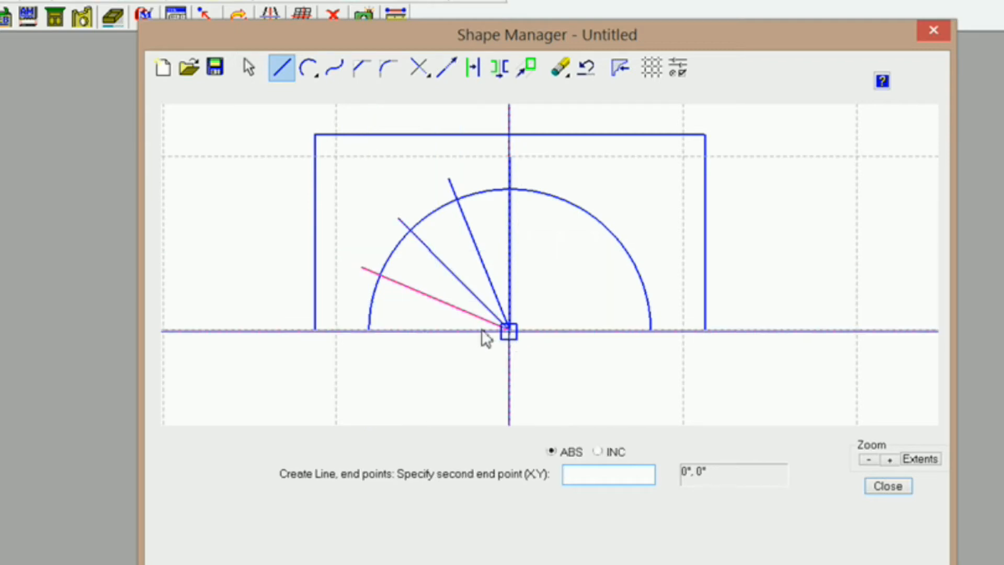
click(364, 267)
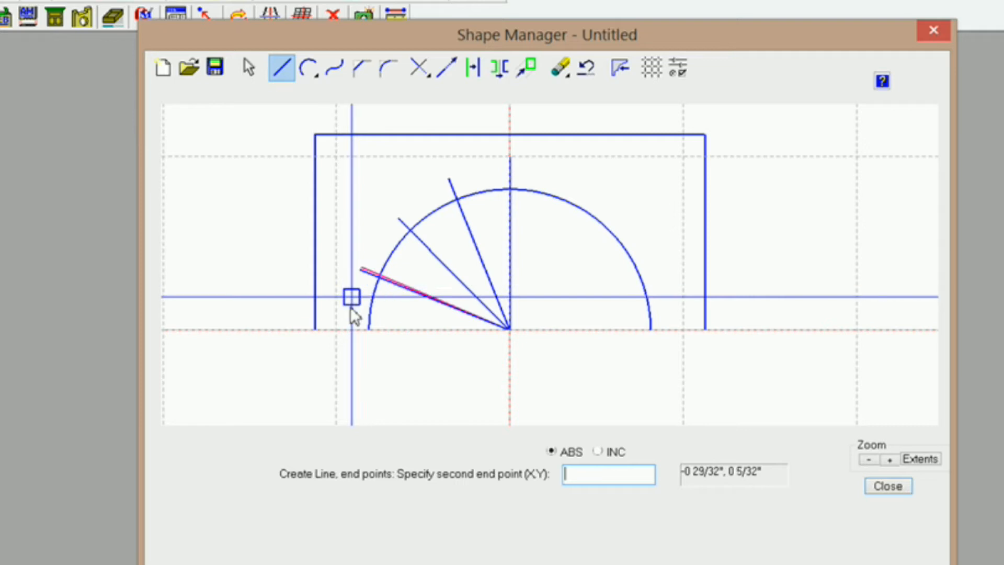
click(347, 316)
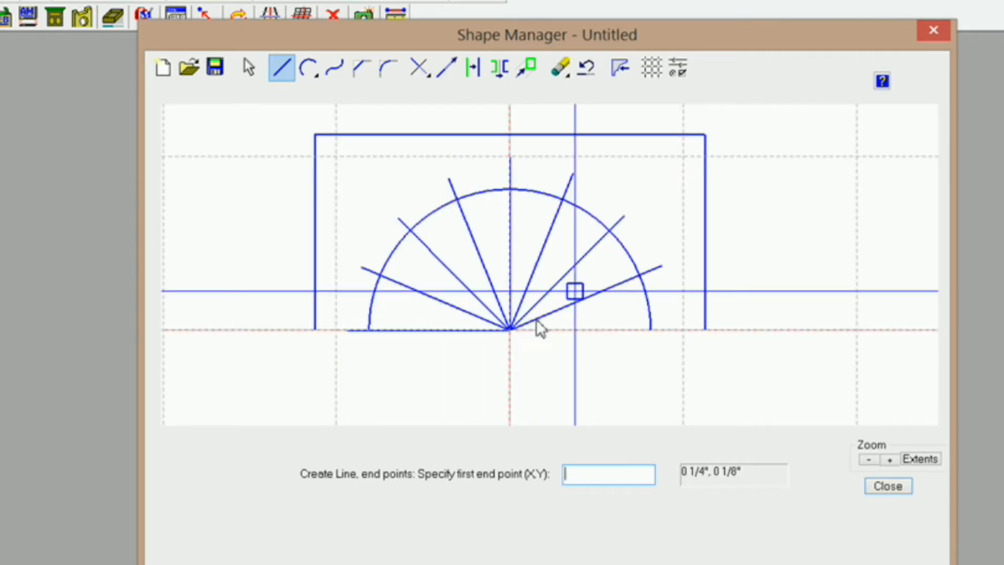
click(508, 335)
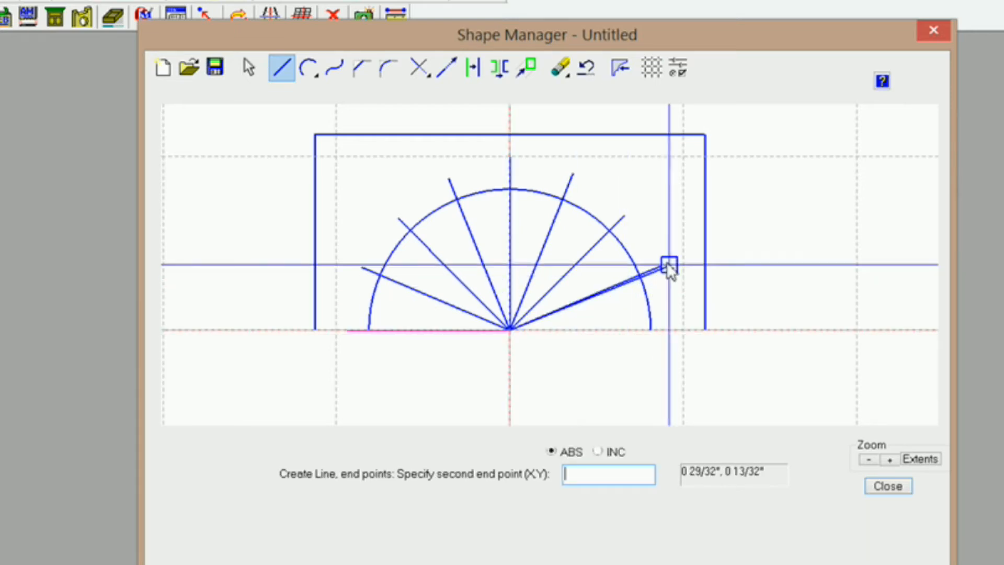
click(674, 311)
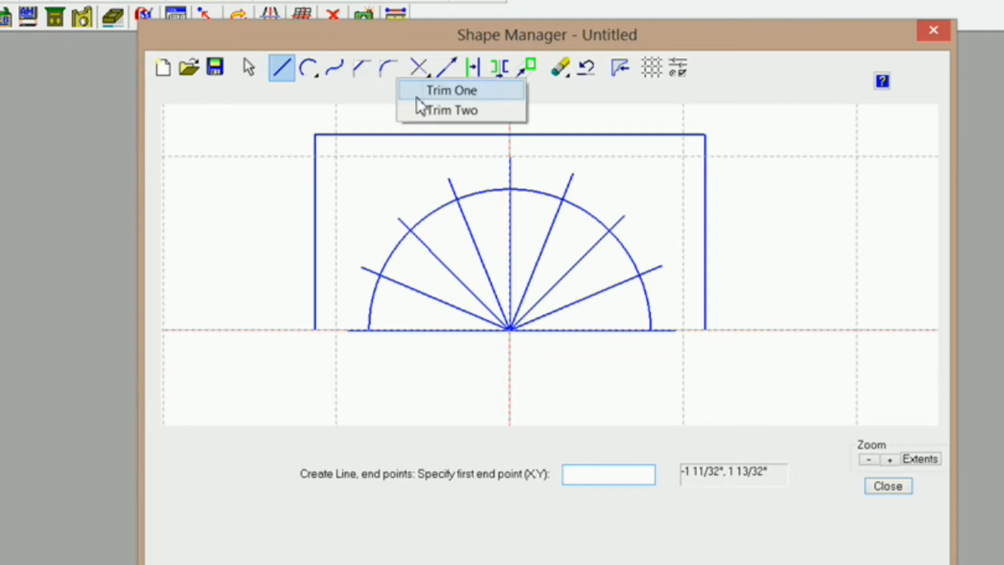
- Trim the outer ends of all radial lines back to the arc with Trim One and delete the arc
click(443, 92)
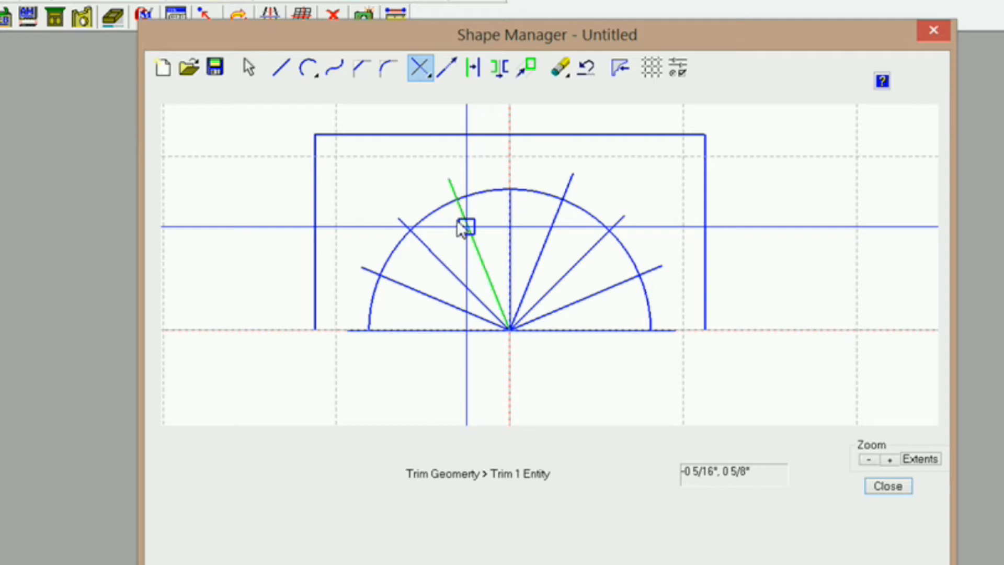
click(434, 211)
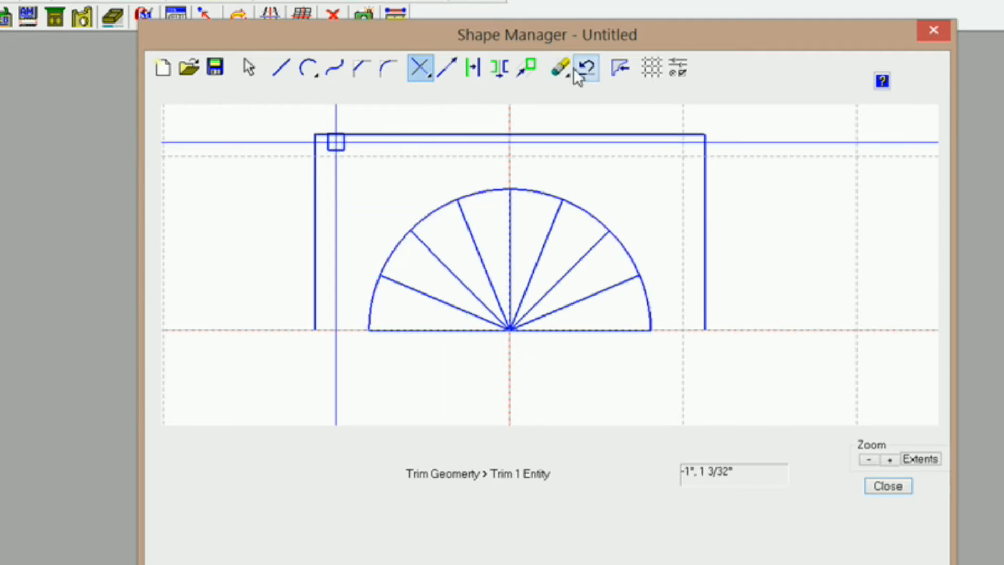
click(559, 68)
click(599, 95)
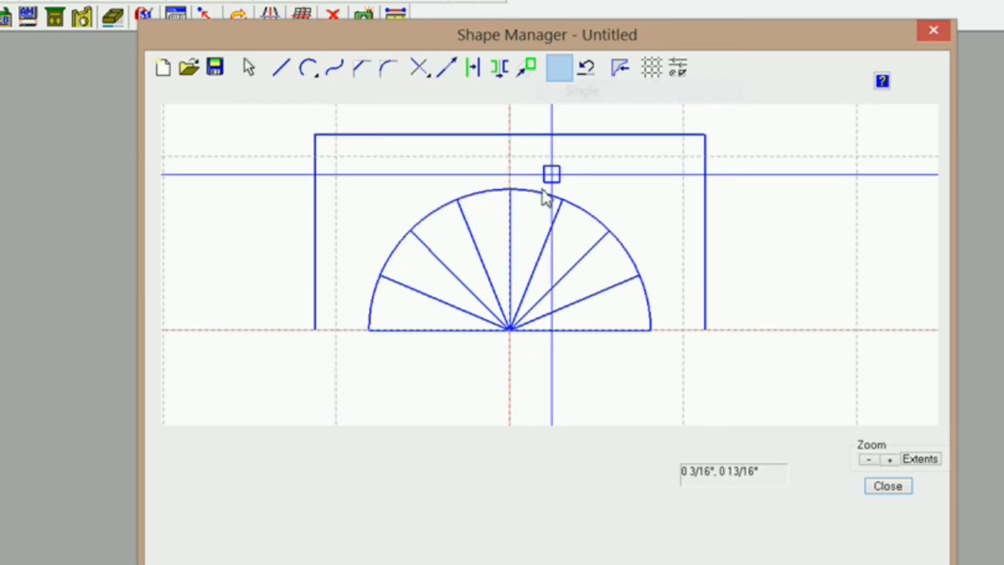
click(539, 192)
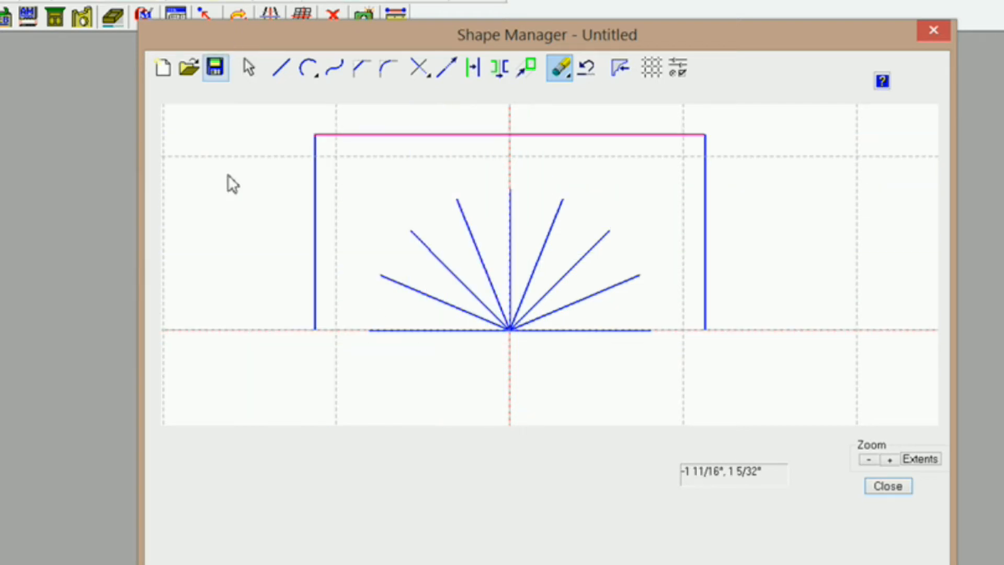
- With grid snap on, draw a circle centered on the origin with a 3/16" radius
right_click(212, 194)
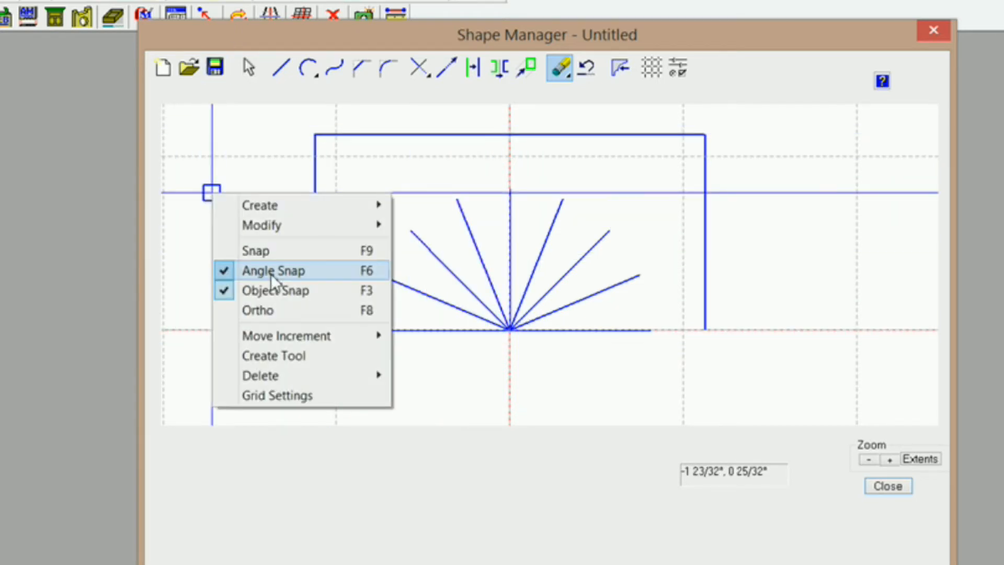
click(225, 251)
click(309, 69)
click(306, 110)
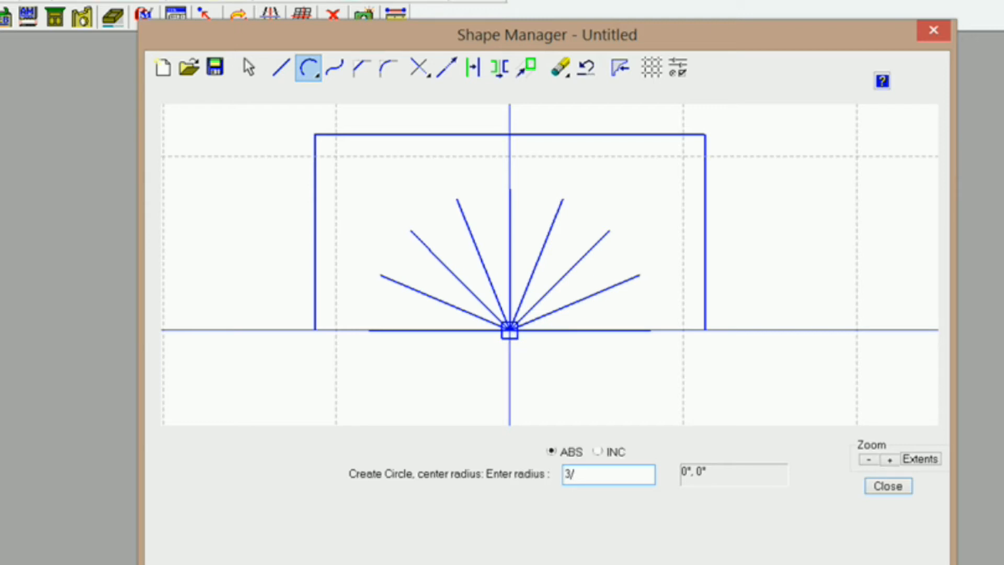
key(Return)
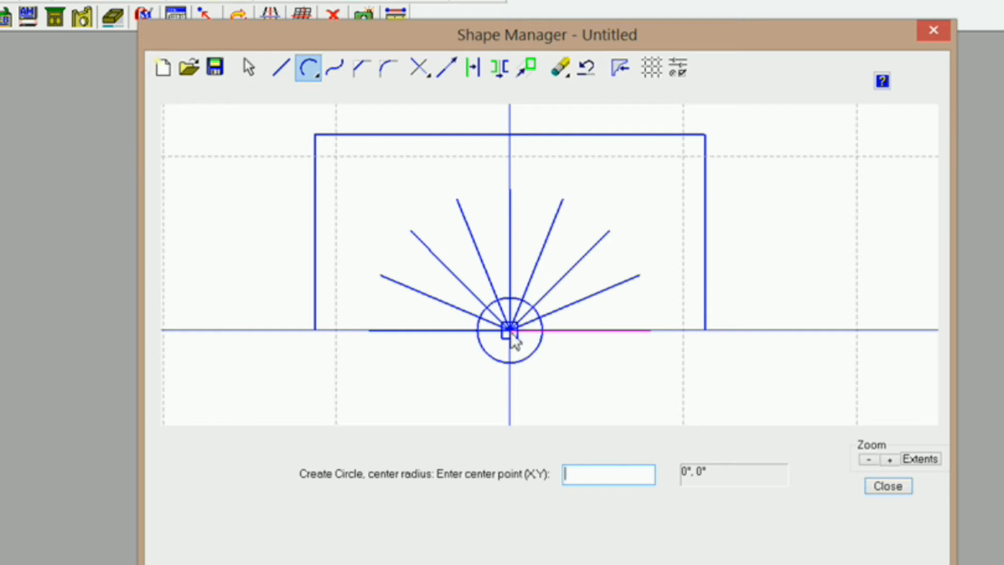
- With grid snap off, copy the origin circle from base point 0,0 to the upper end of the vertical line
right_click(212, 118)
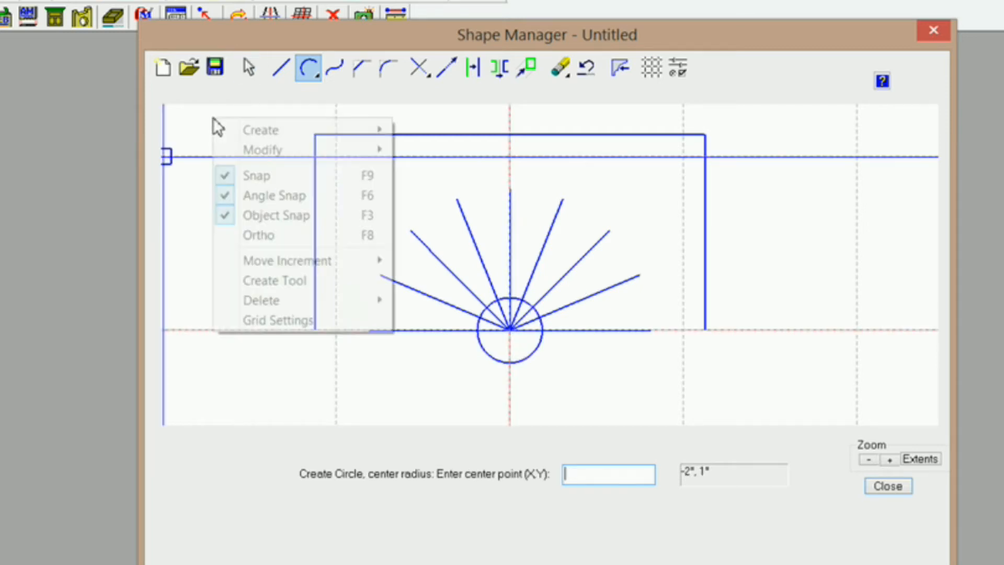
click(226, 173)
right_click(209, 219)
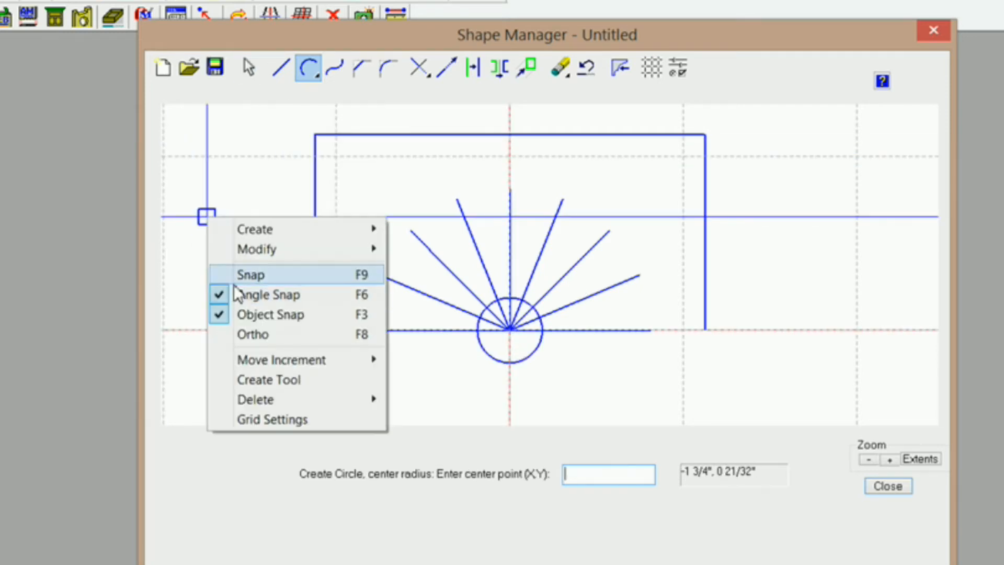
click(248, 71)
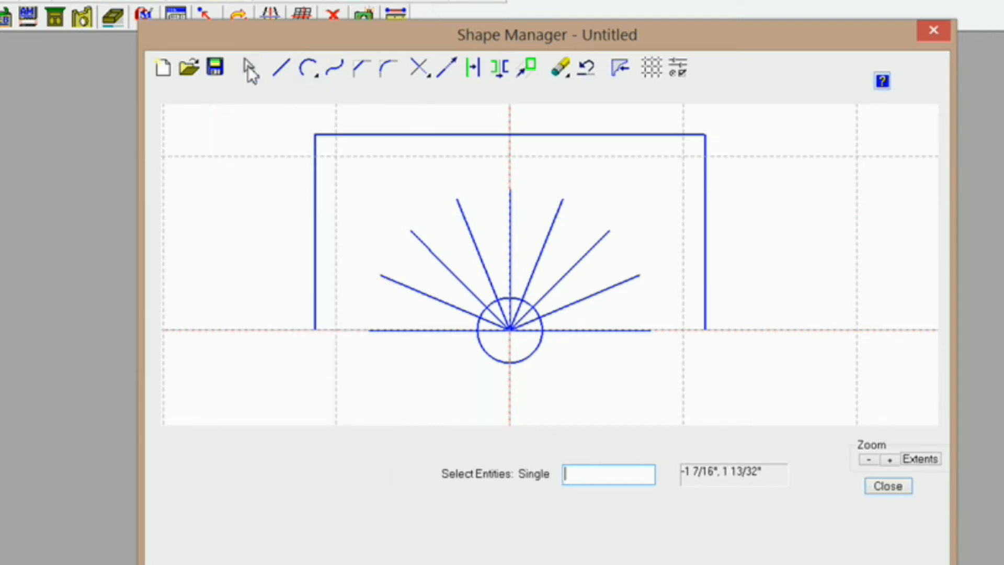
click(274, 90)
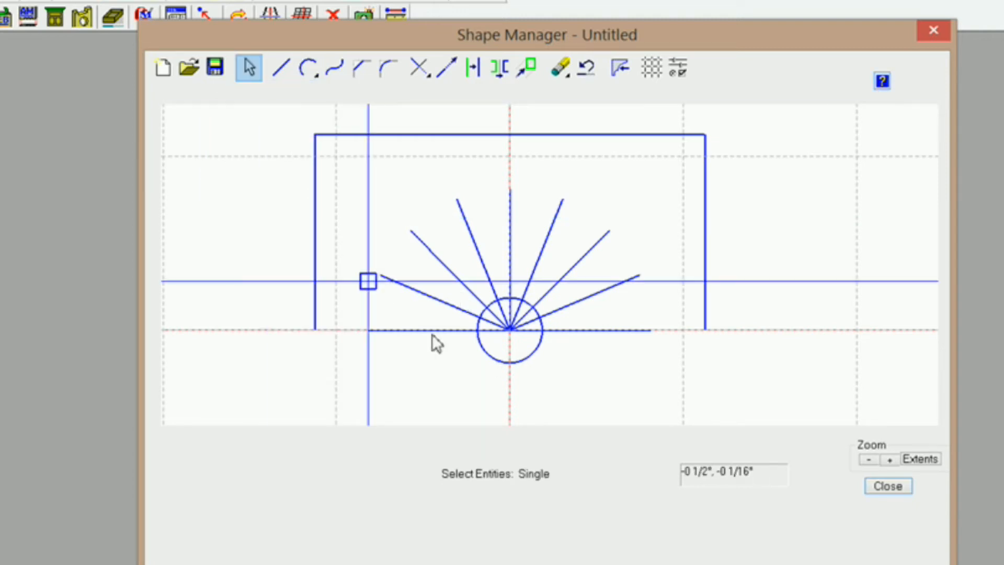
click(513, 363)
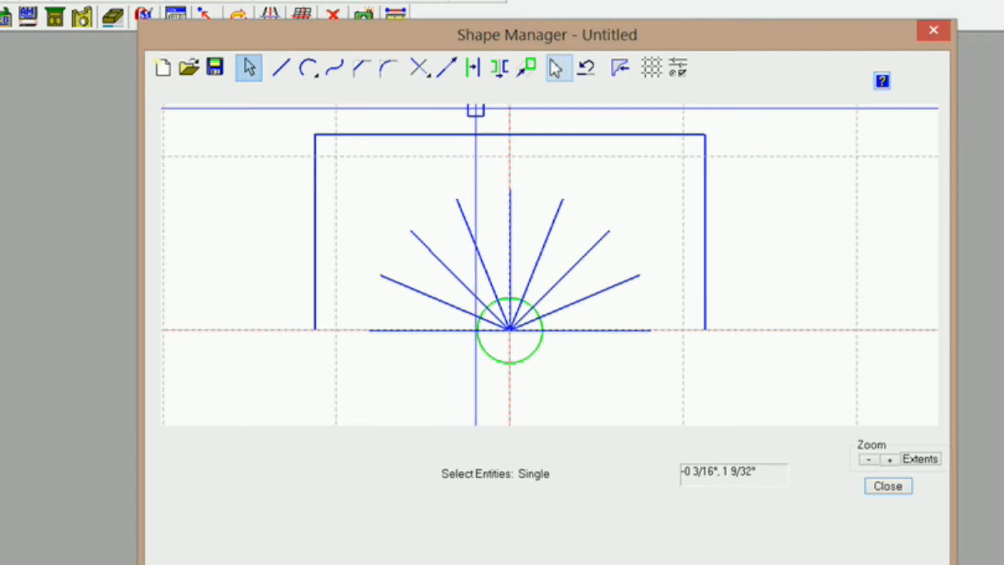
click(529, 67)
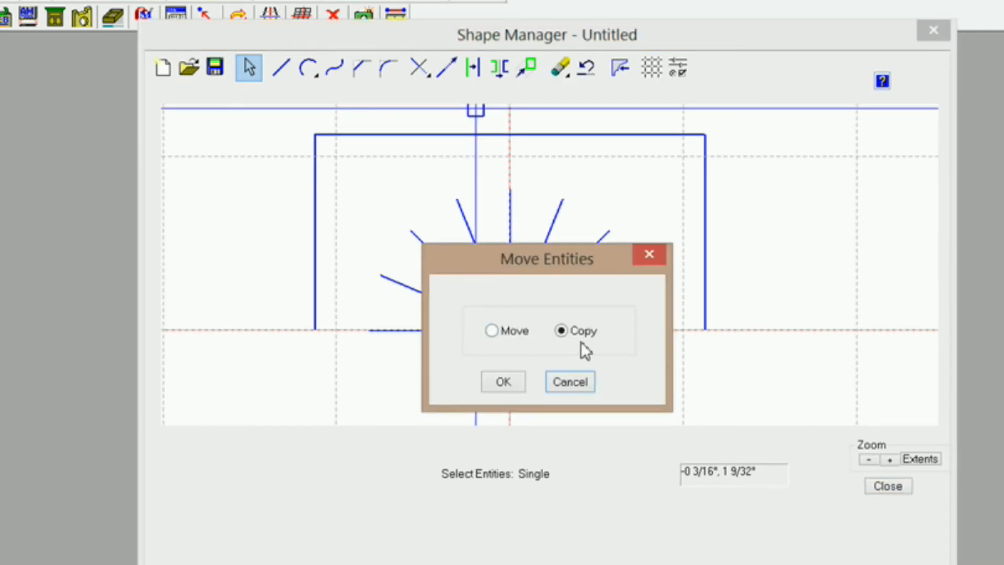
click(504, 382)
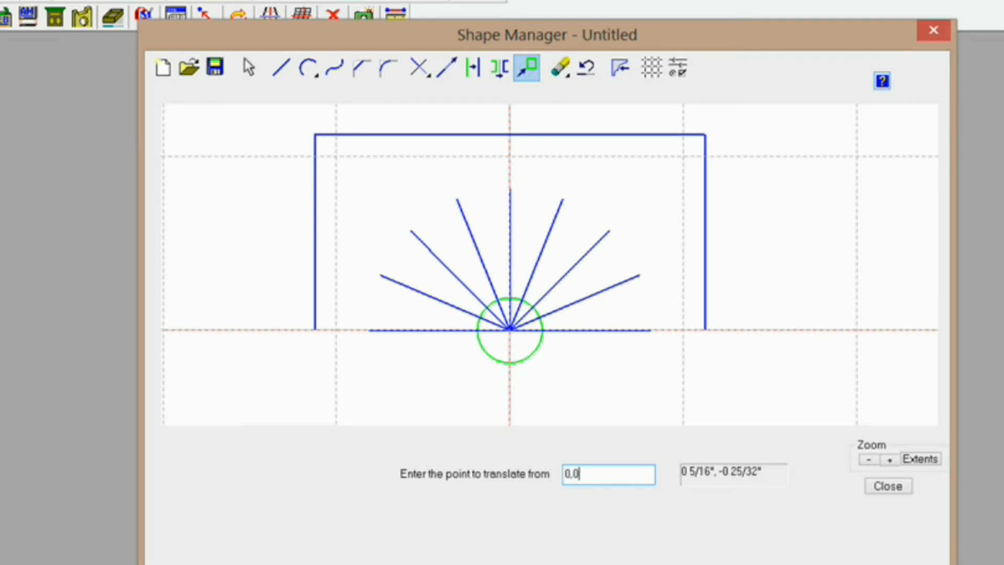
key(Return)
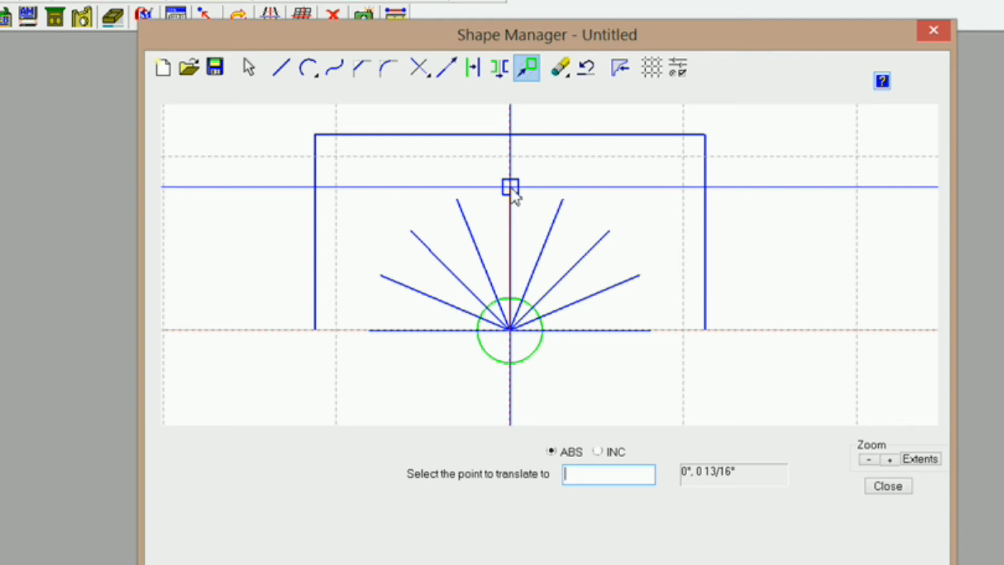
click(511, 187)
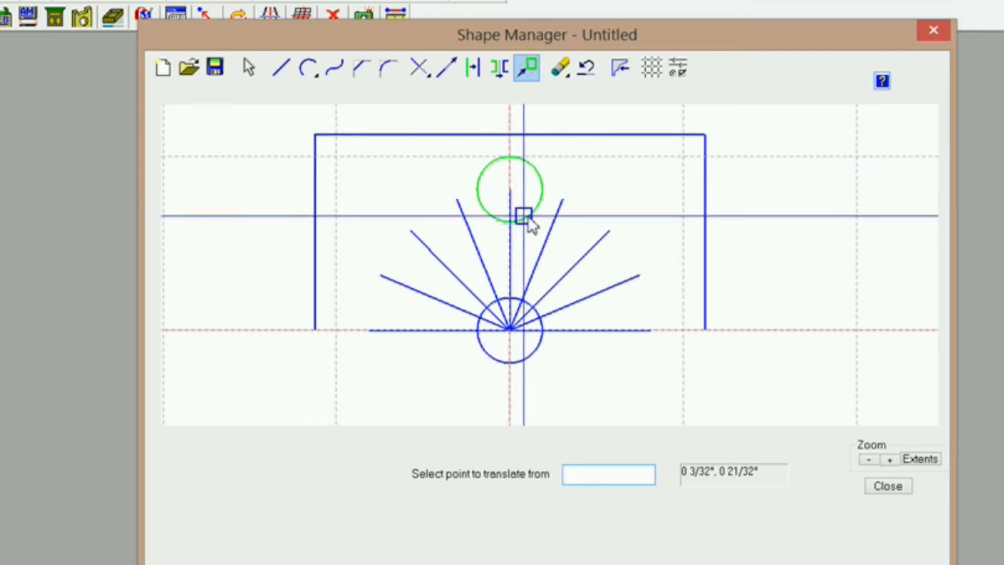
key(Escape)
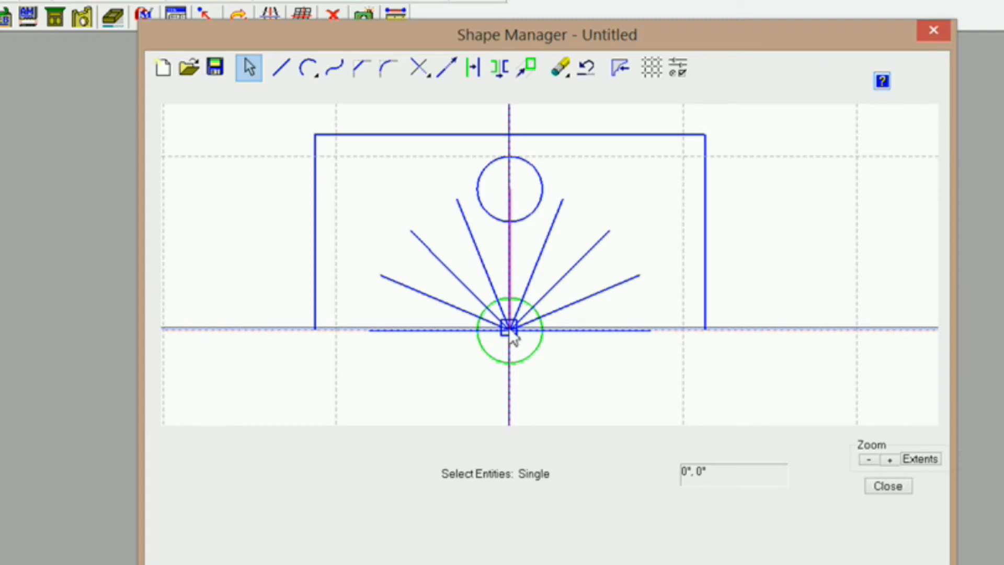
- Copy the origin circle from base point 0,0 to the outer ends of all remaining radial lines
click(528, 67)
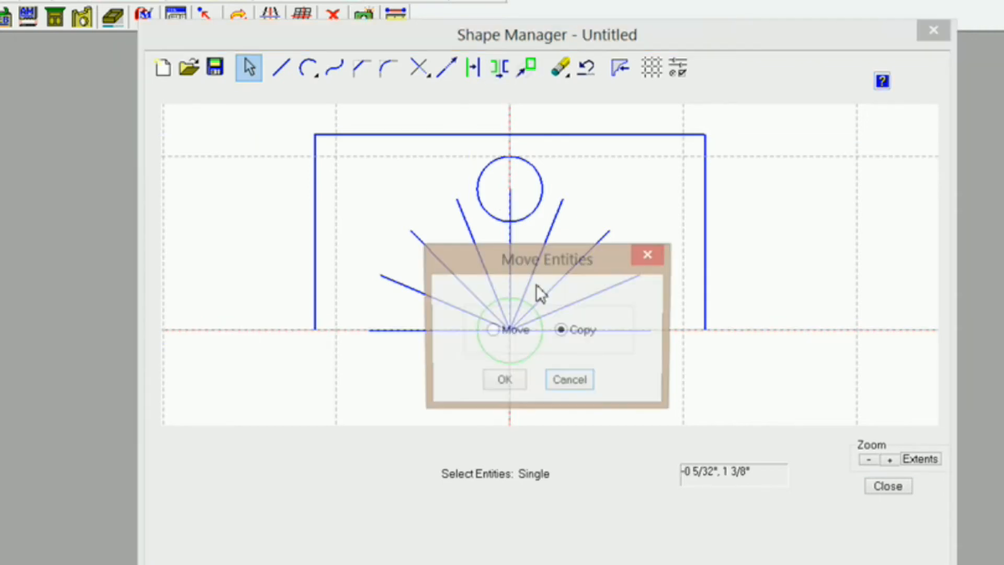
click(503, 383)
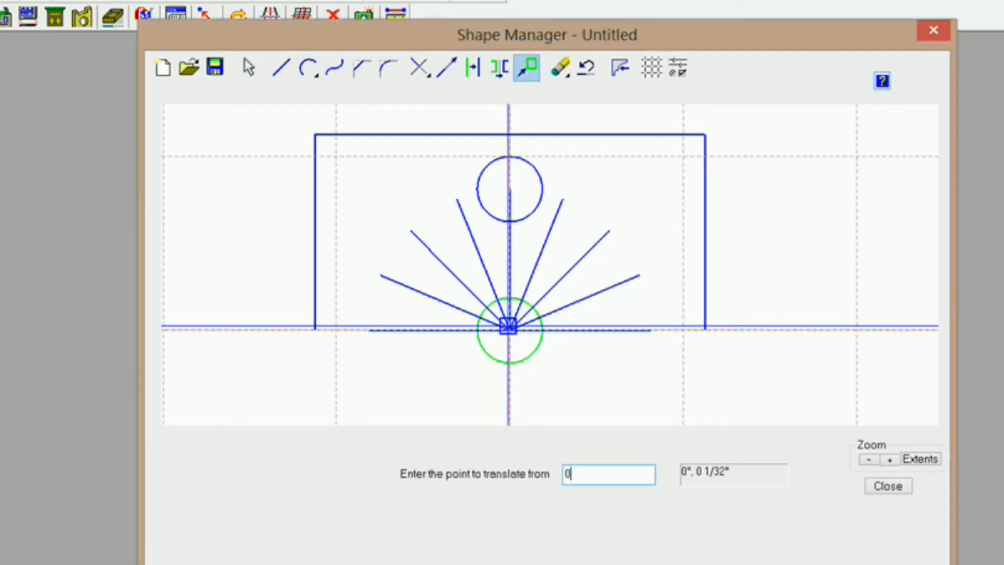
key(Return)
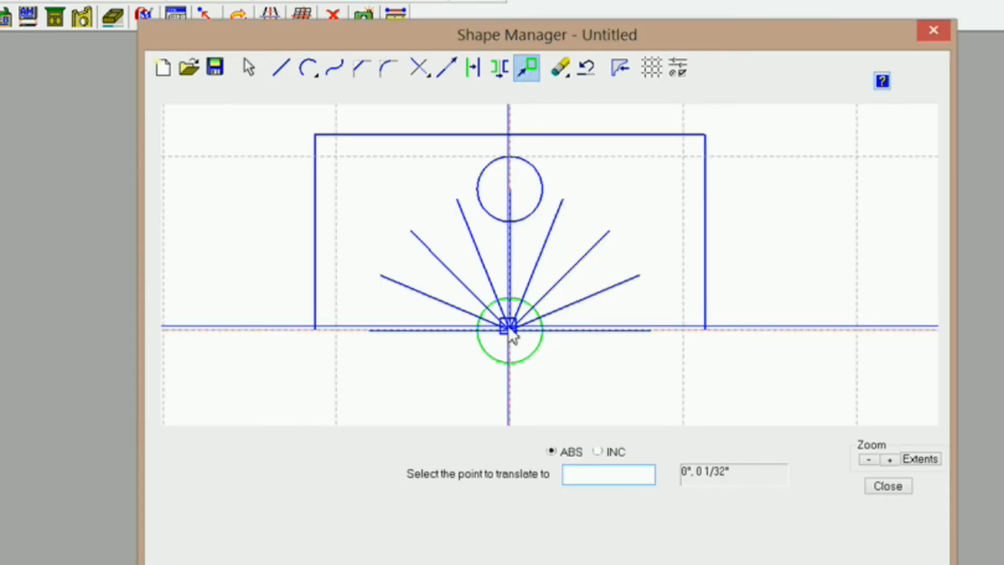
click(458, 202)
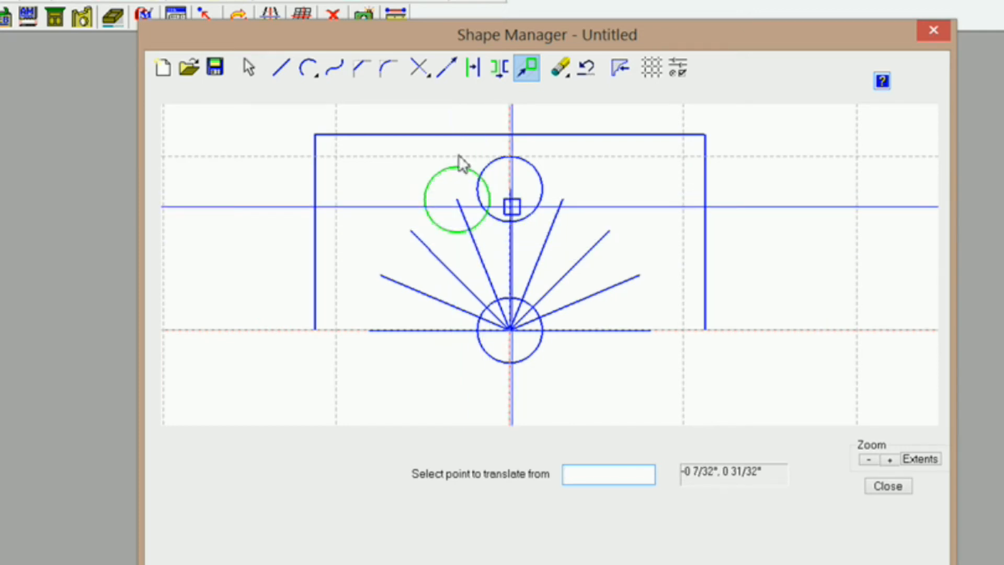
click(486, 309)
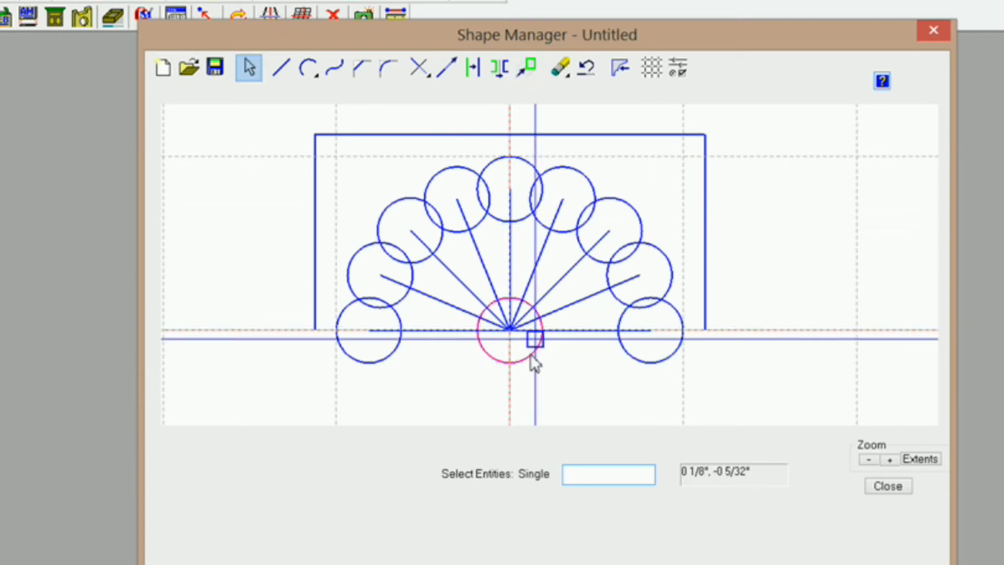
- Delete the circle at the origin, and remove all the radial lines using an Inside Intersect Window around their common point
click(560, 68)
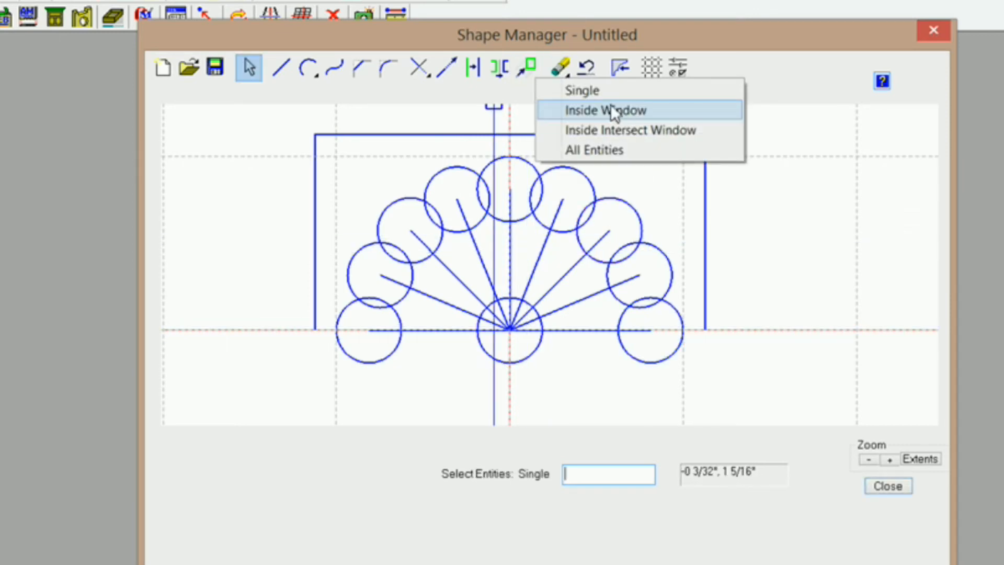
click(581, 92)
click(529, 358)
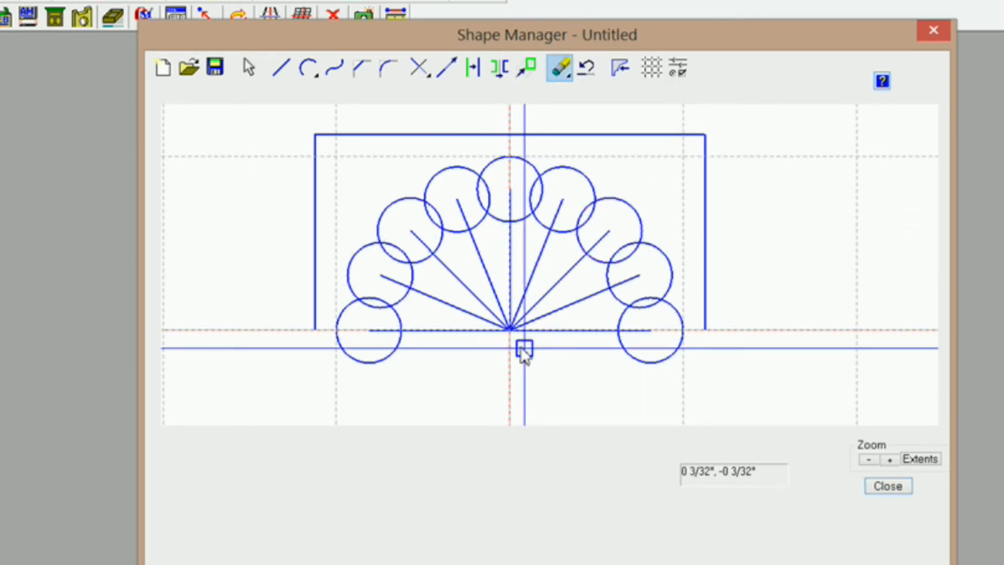
click(561, 73)
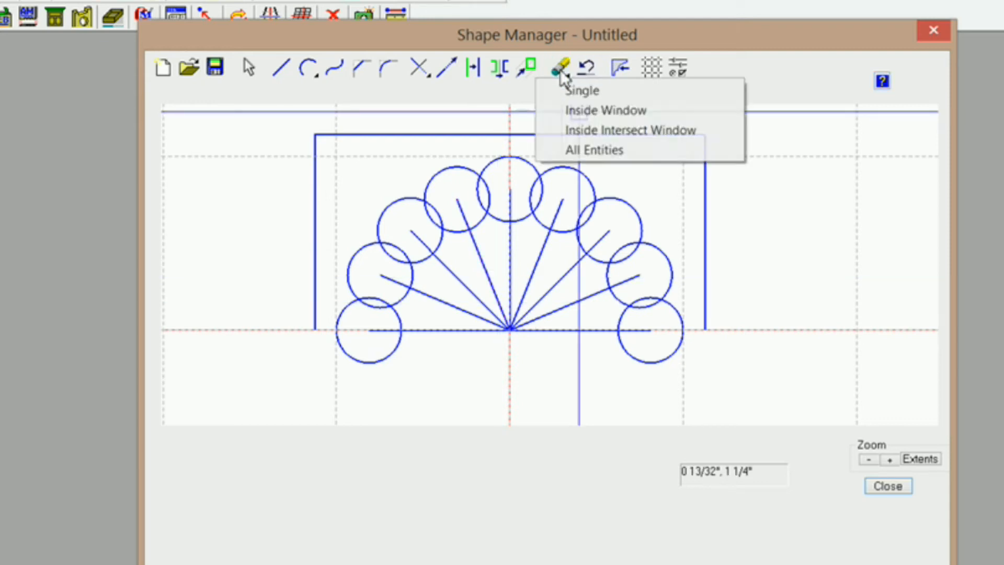
click(579, 128)
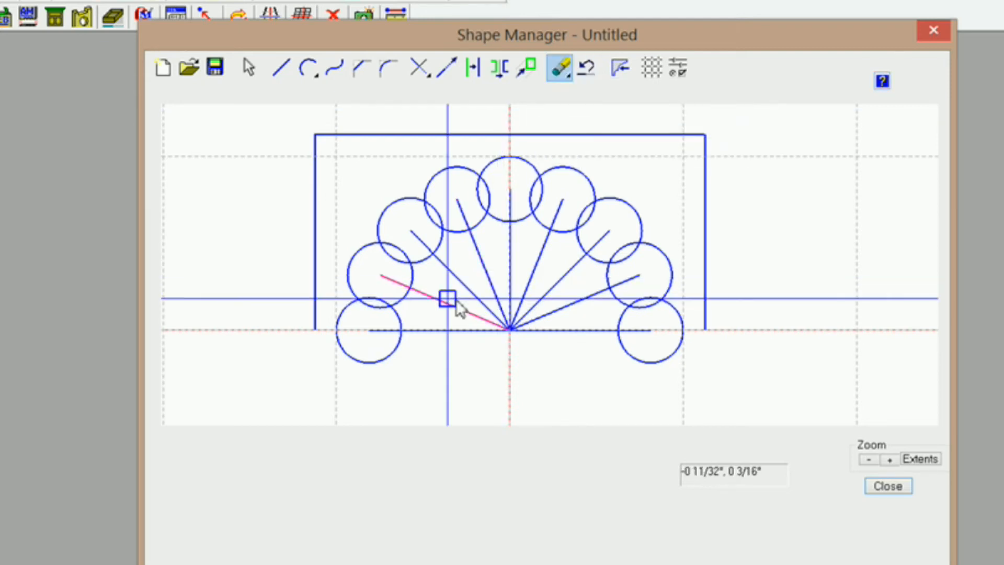
drag(488, 303, 537, 343)
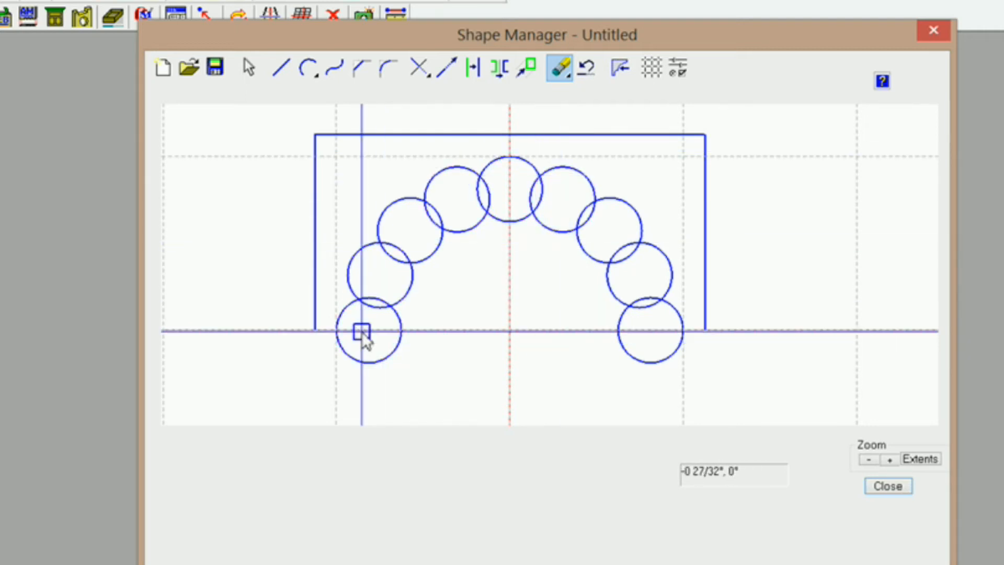
- With Trim One, trim the top circle to its outer arc and cut the adjoining circle on its right back to the shared intersection
click(419, 70)
click(424, 77)
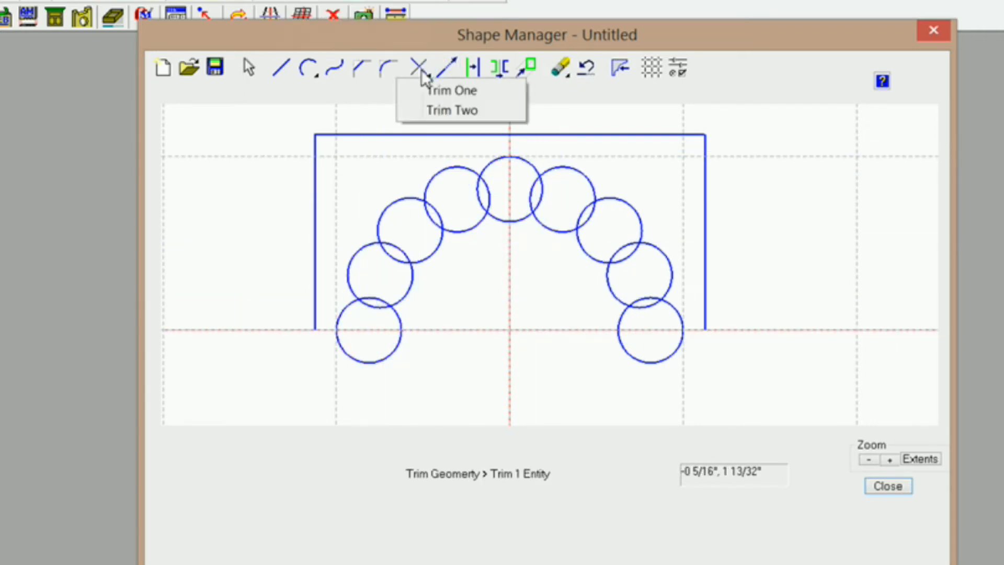
click(439, 90)
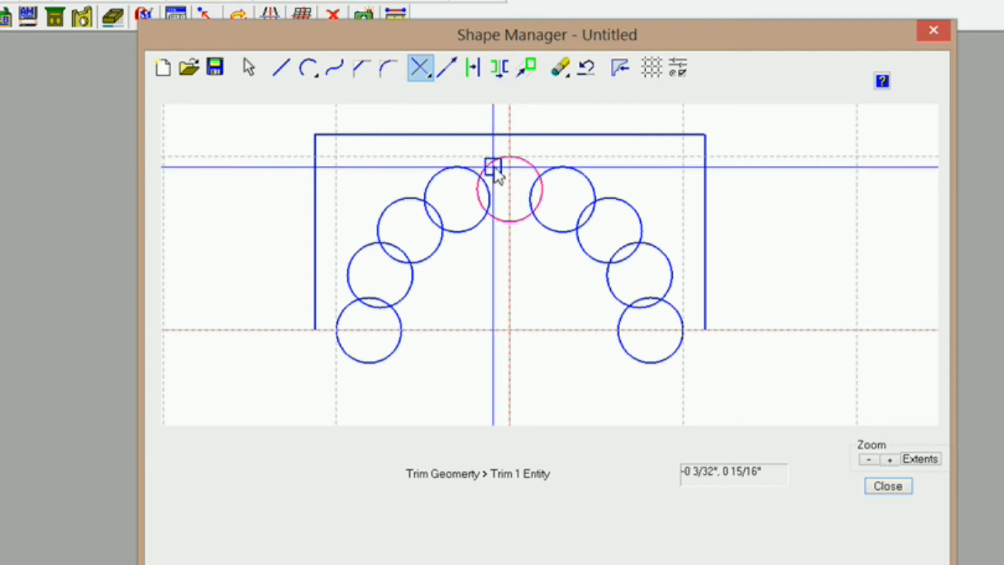
click(494, 168)
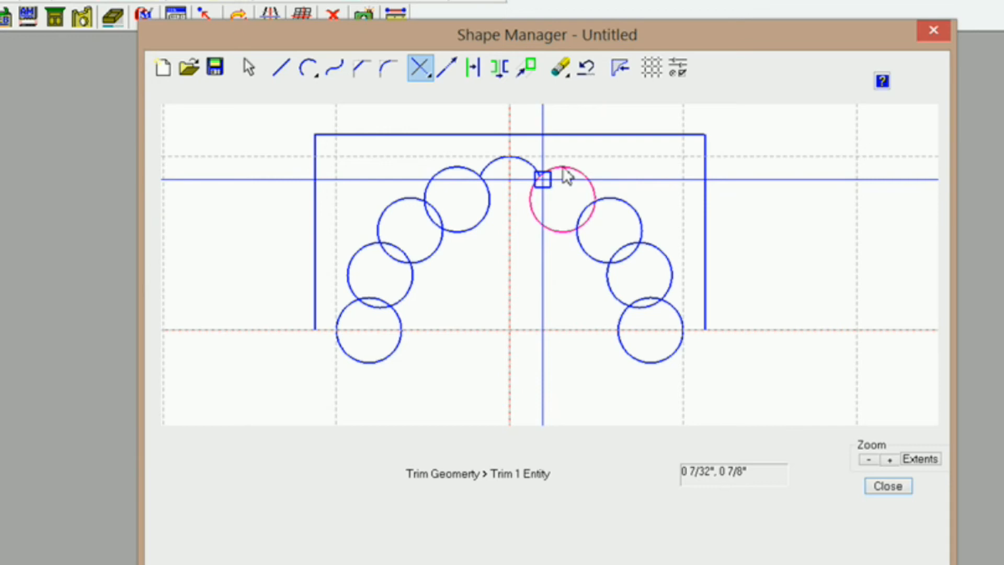
drag(564, 145, 612, 237)
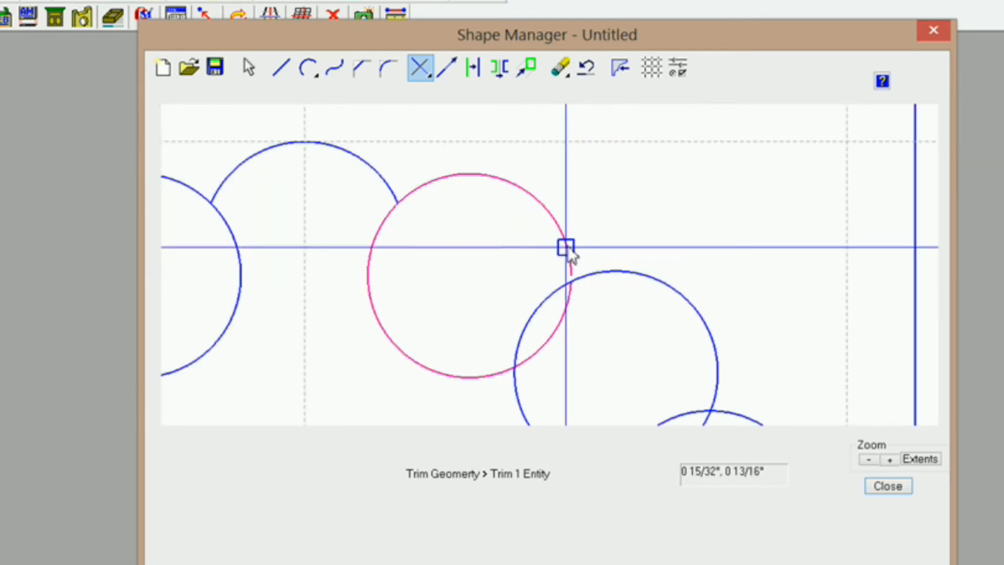
click(410, 175)
click(385, 175)
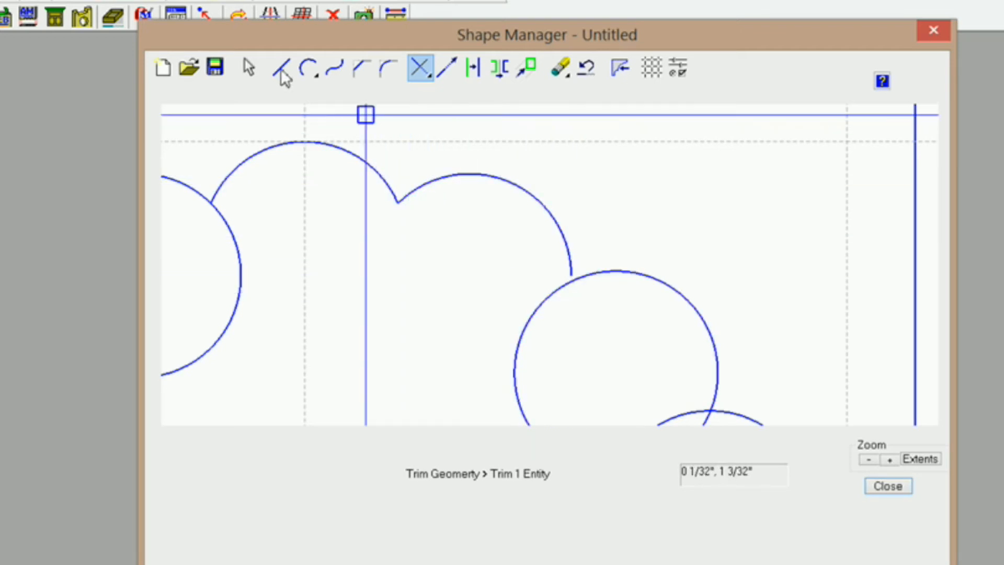
- Extend the lower end of the arc right of the top one by 1/16", and trim it and the next circle at their intersection
click(447, 67)
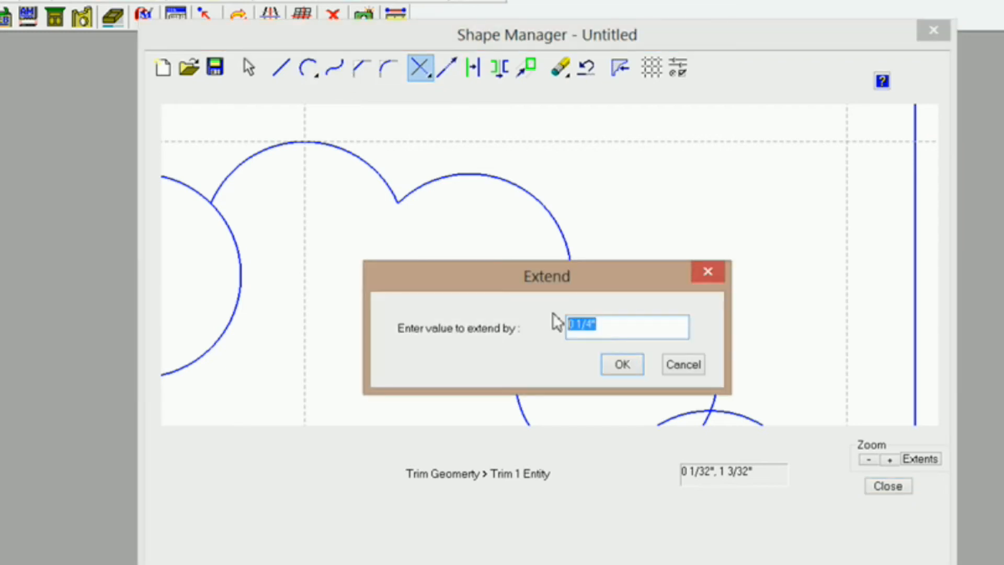
text(1/16)
click(622, 365)
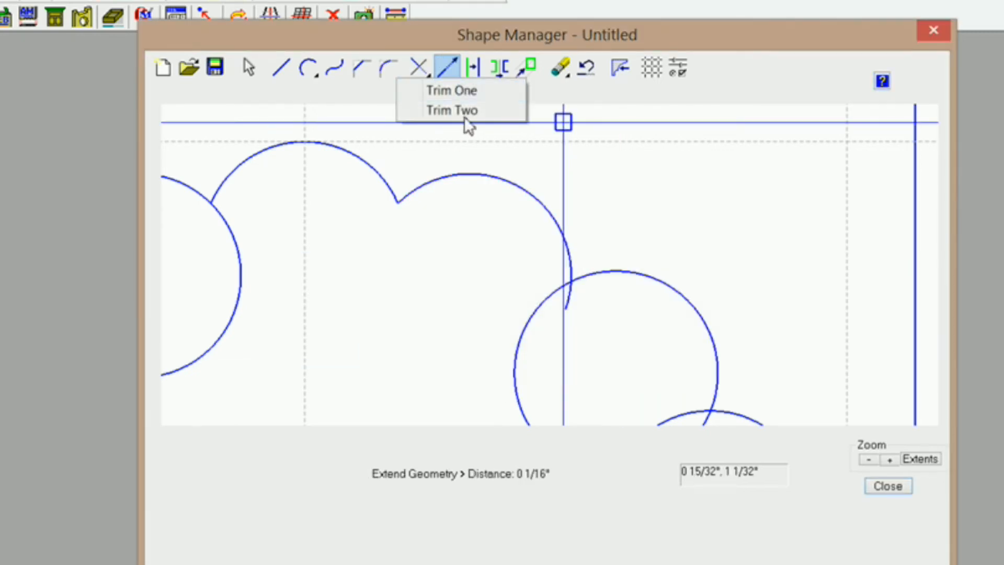
click(471, 93)
click(572, 266)
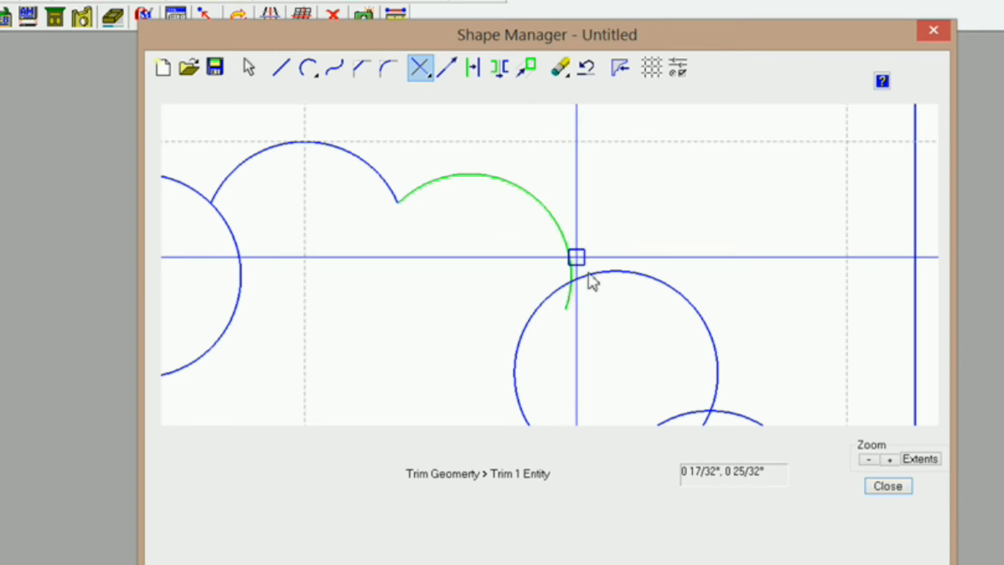
click(588, 276)
click(599, 272)
click(569, 250)
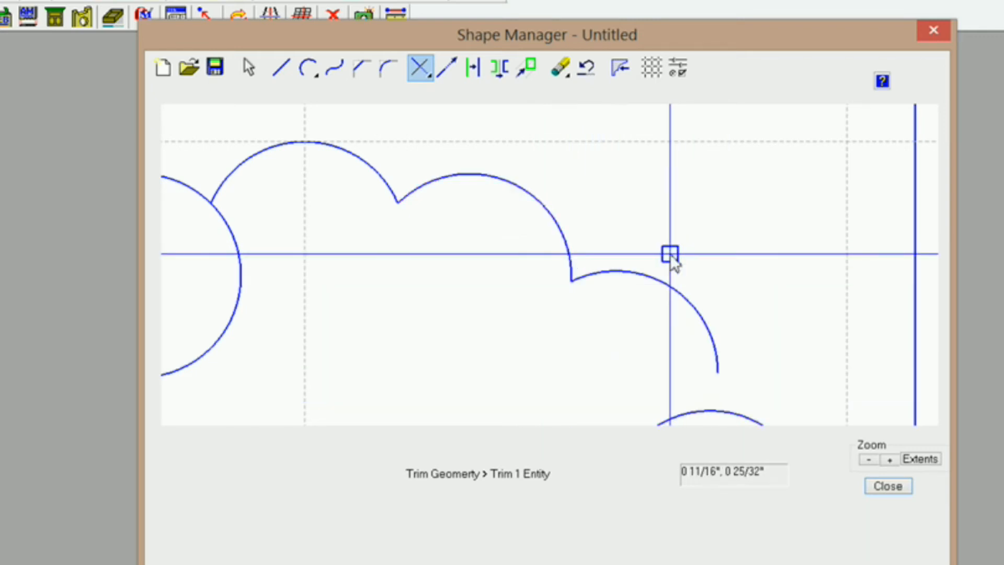
- Extend the second arc right of the top one by 1/16", and trim it and the circle below it at their intersection
scroll(670, 253, down, 3)
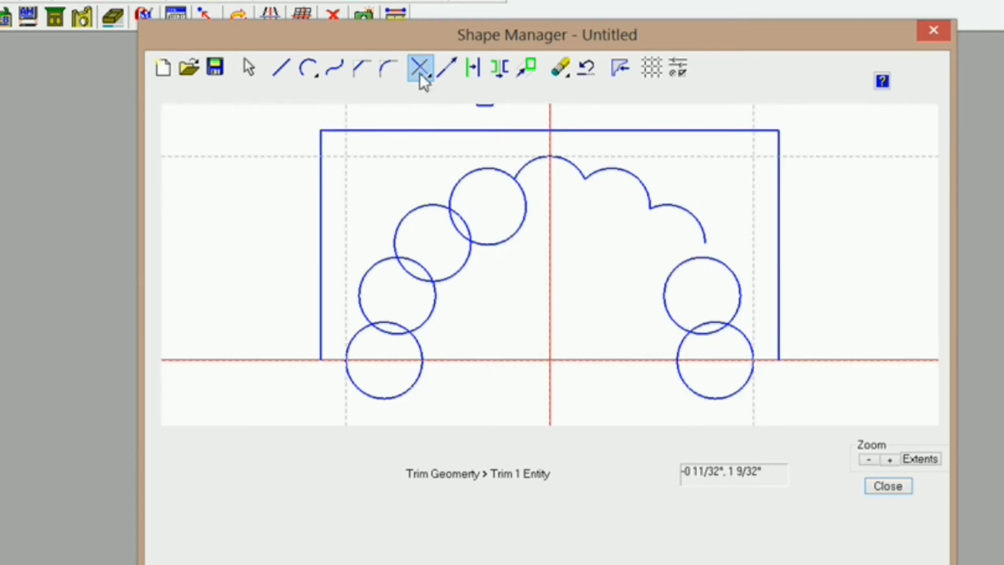
click(447, 67)
click(707, 234)
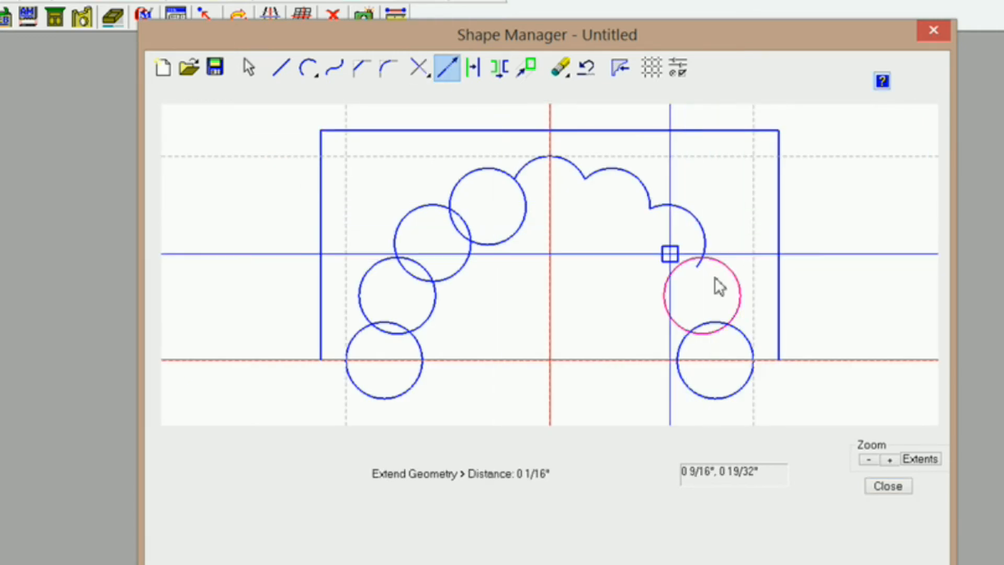
click(428, 73)
click(441, 90)
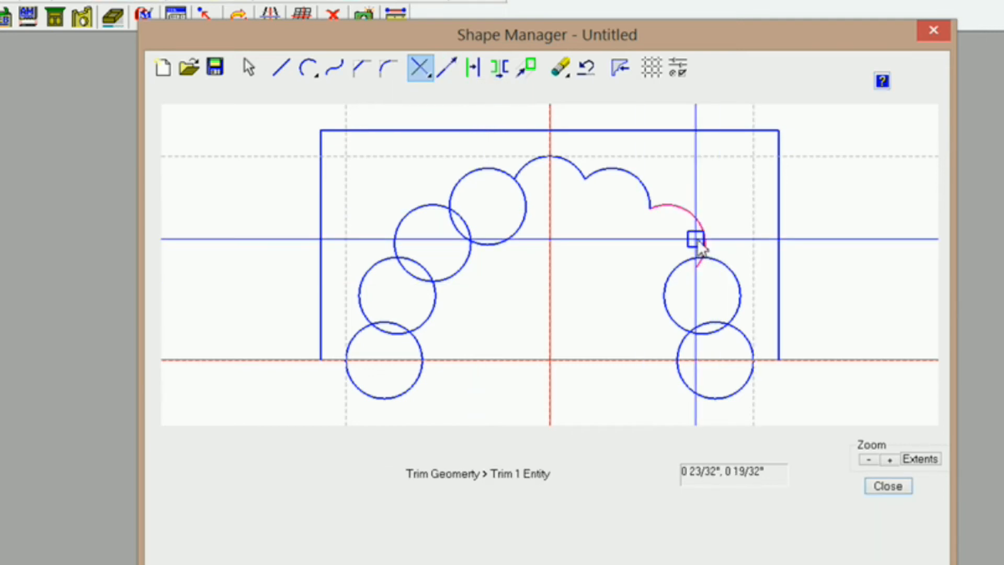
click(704, 239)
click(713, 254)
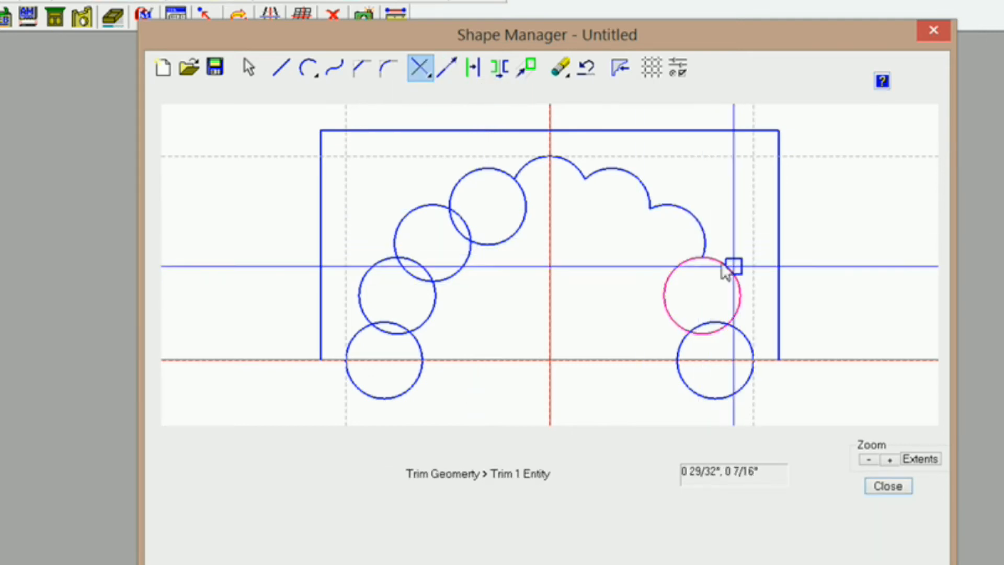
click(721, 259)
click(709, 231)
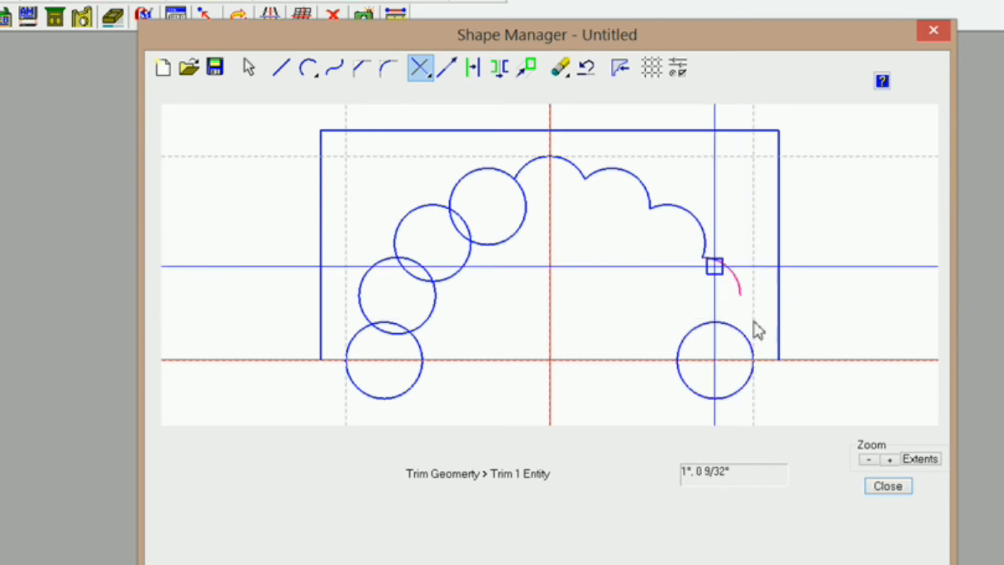
- Extend the third arc right of the top one by 1/16", and trim it and the lowest right circle where they cross
click(448, 68)
click(741, 294)
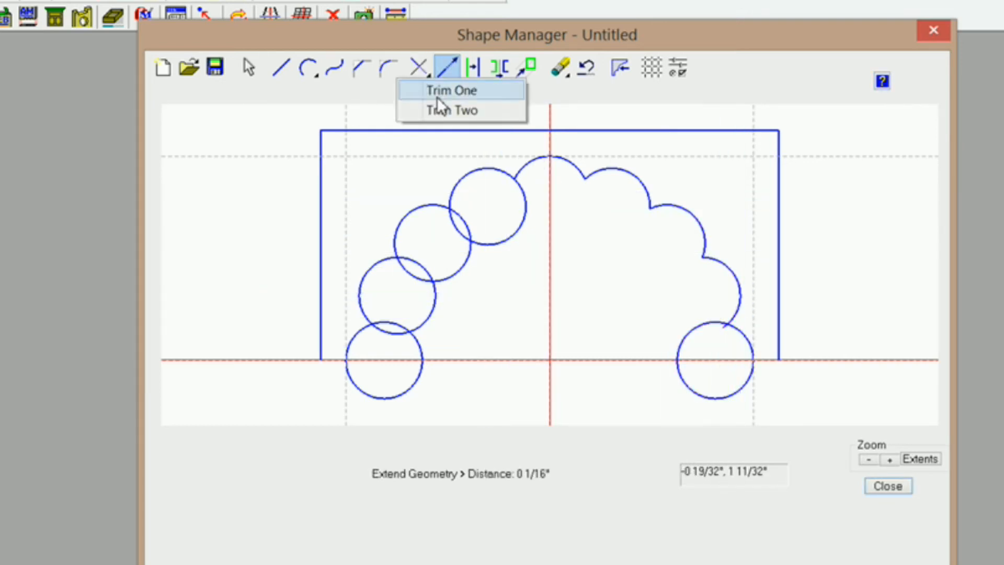
click(440, 90)
click(741, 309)
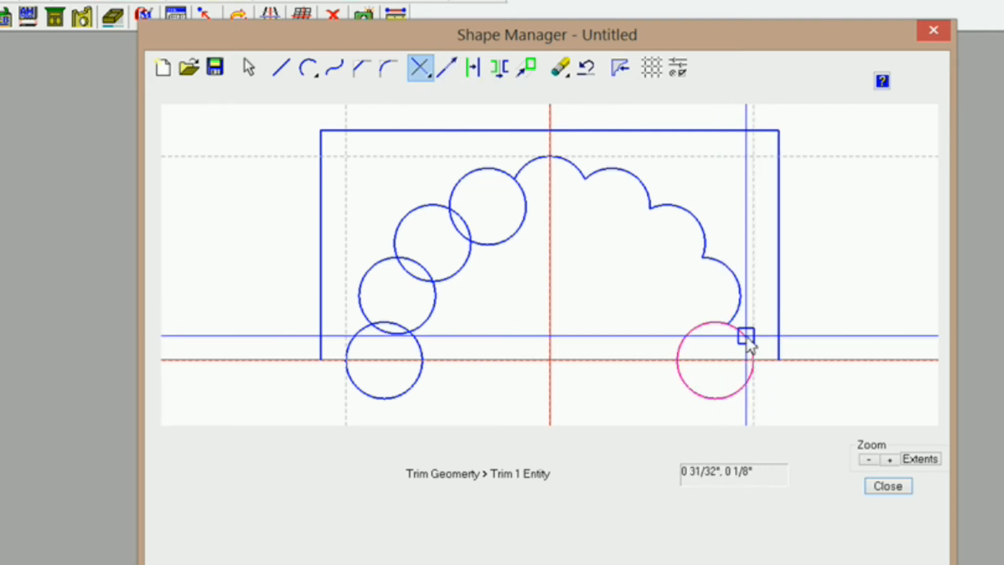
click(746, 340)
click(743, 312)
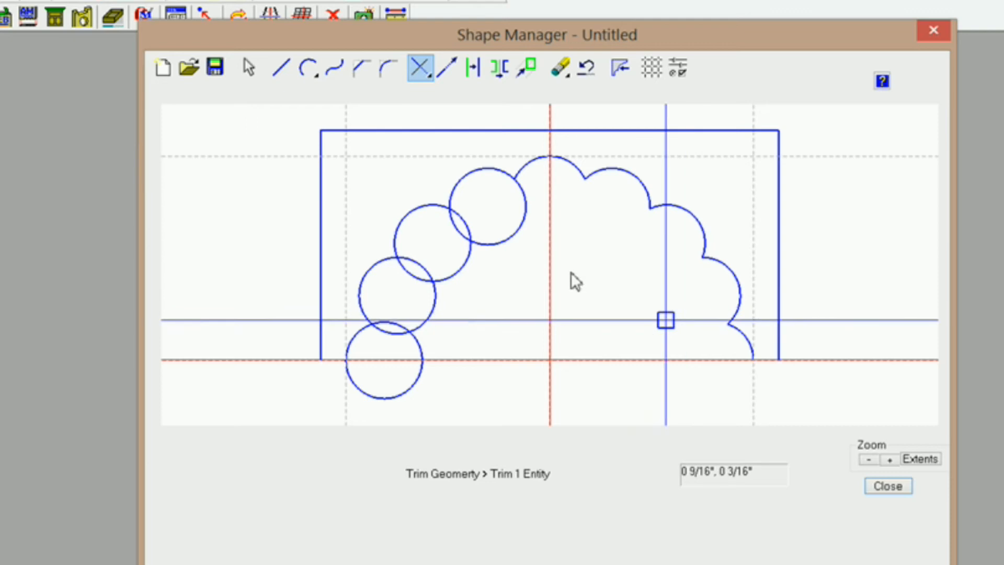
- Trim the circles on the left half at their mutual intersections with Trim One, keeping only their outer arcs
click(506, 167)
click(522, 163)
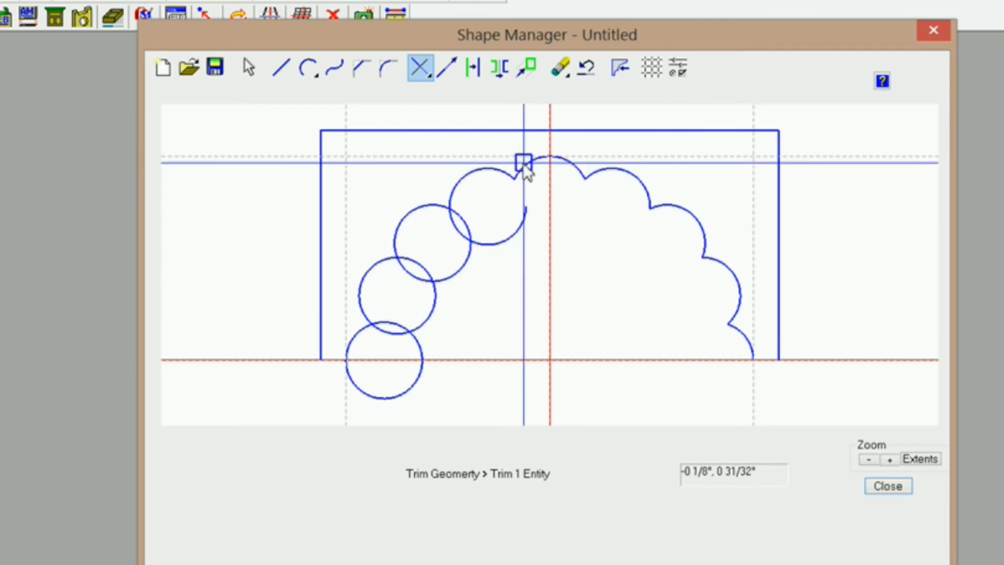
click(455, 198)
click(430, 206)
click(424, 200)
click(458, 189)
click(398, 238)
click(378, 269)
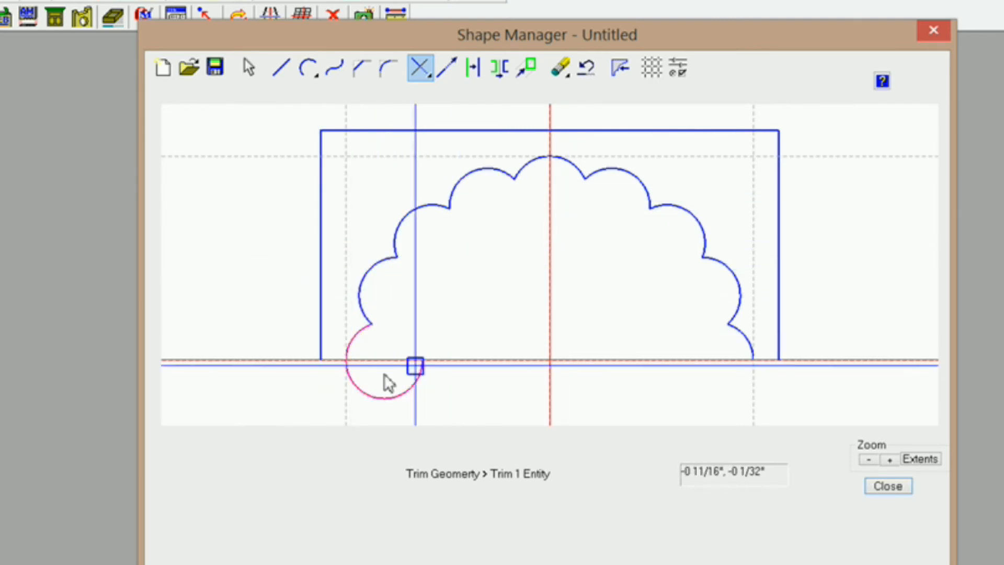
- Draw a baseline from the outline's lower left corner into the lowest left circle, and trim line and circle at their intersection
click(283, 69)
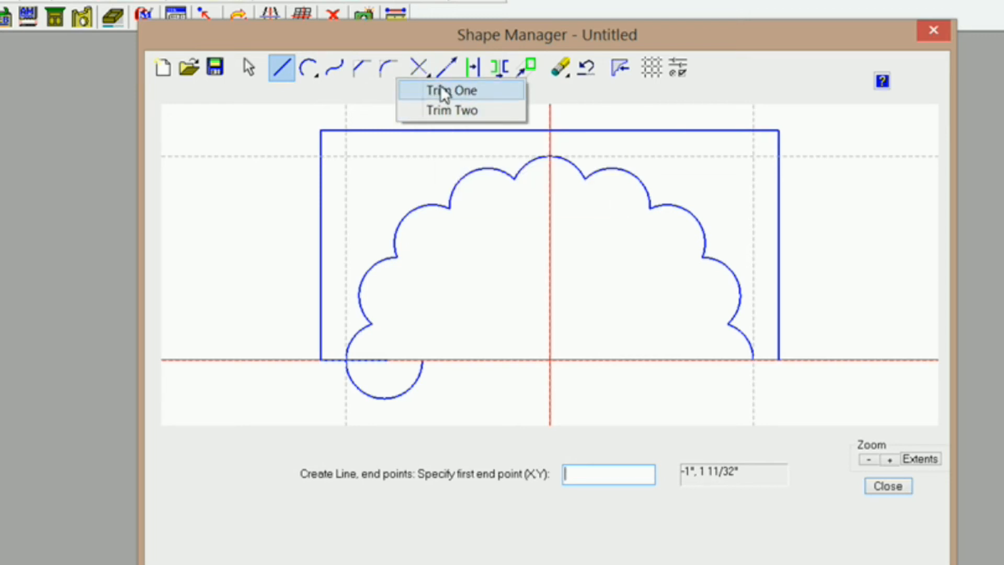
click(440, 90)
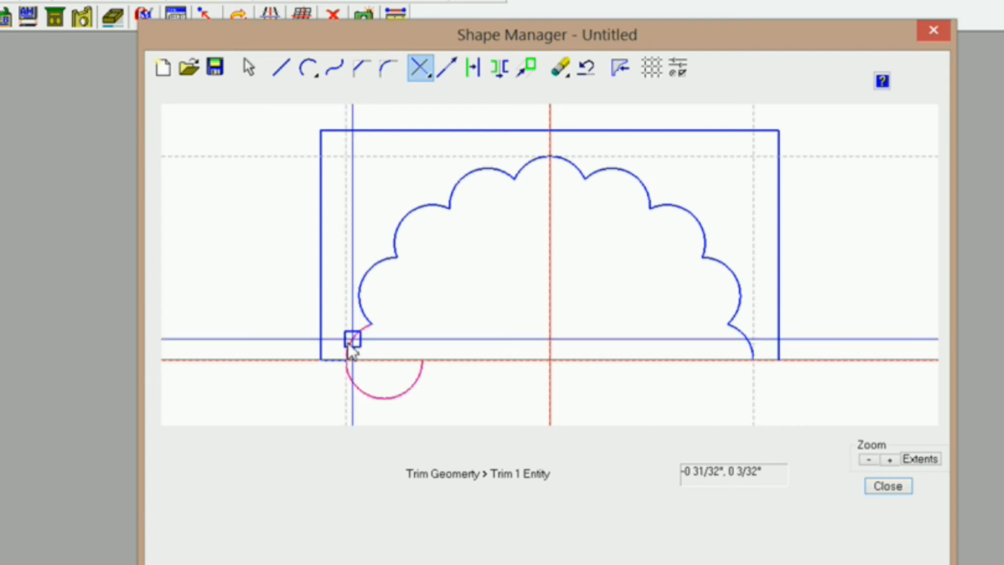
click(329, 362)
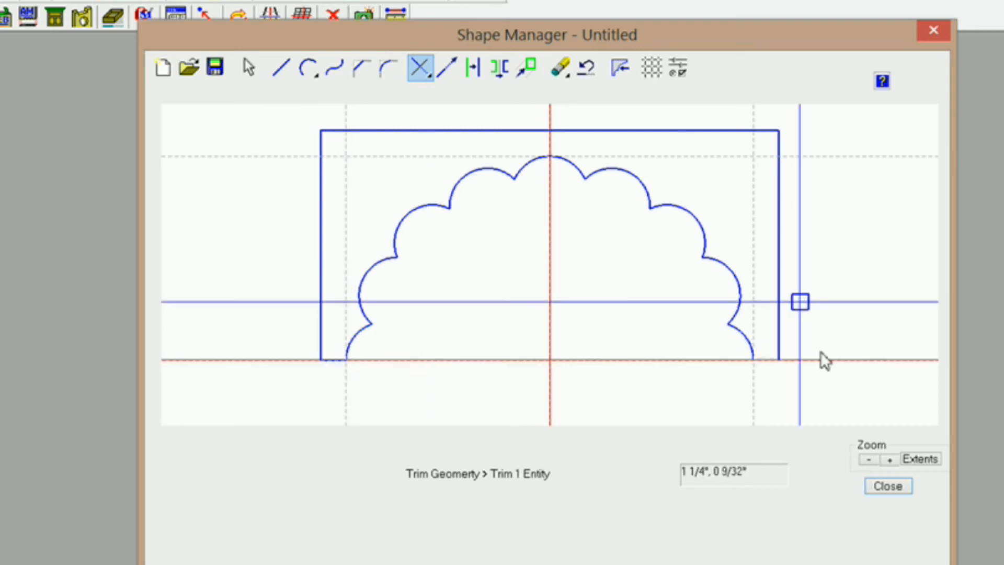
- Draw a horizontal line along the baseline from the outline's lower right corner inward past the end of the last flute arc
click(287, 74)
click(778, 361)
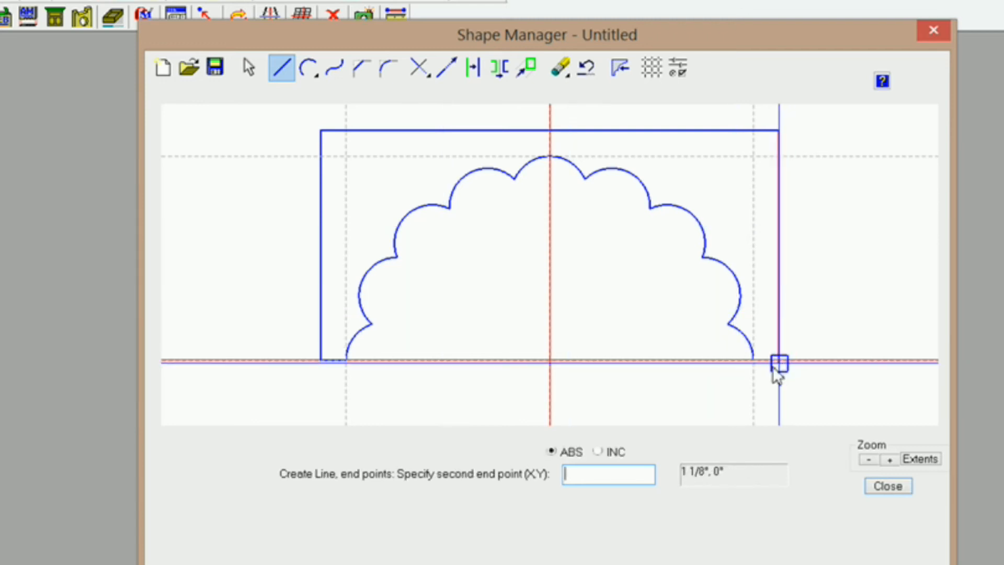
click(731, 361)
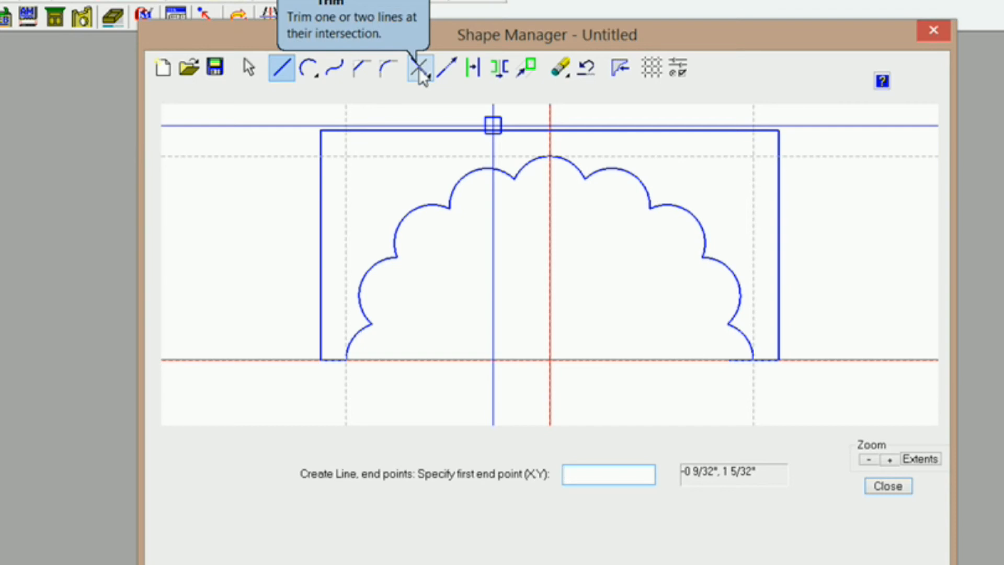
- Extend the lowest right arc by 1/16" below the baseline, and trim it and the short baseline segment together with Trim Two
click(446, 67)
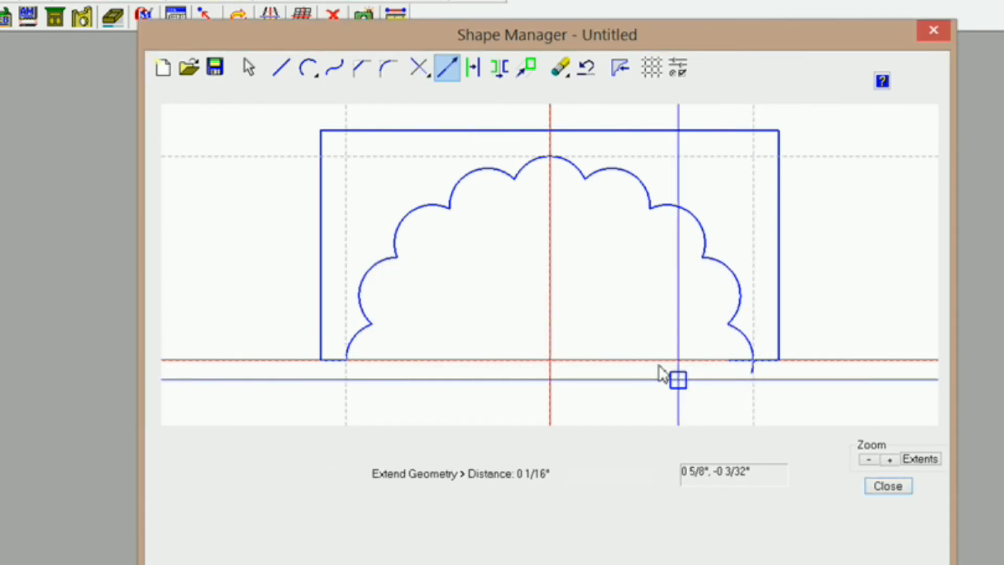
click(421, 73)
click(453, 109)
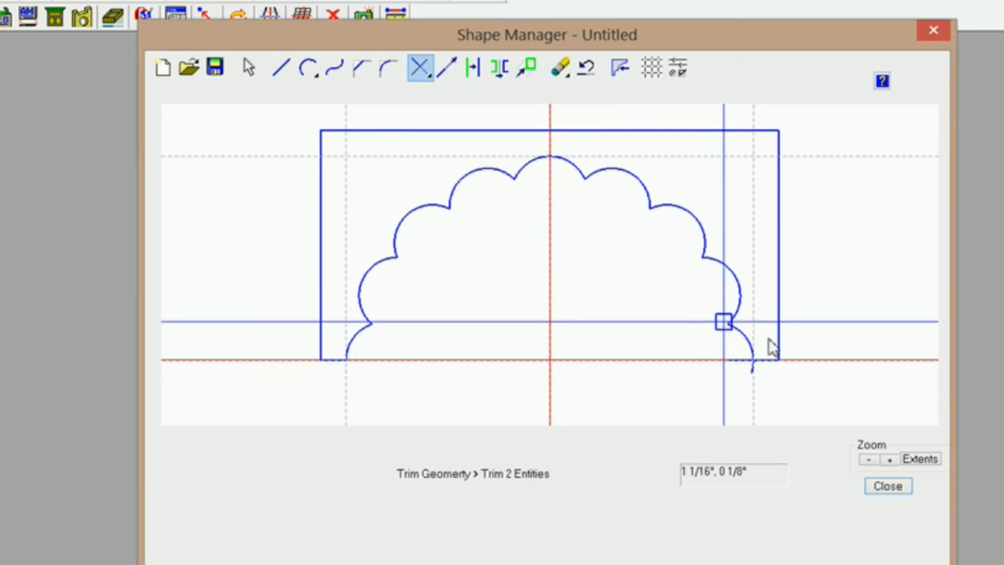
click(753, 347)
click(764, 358)
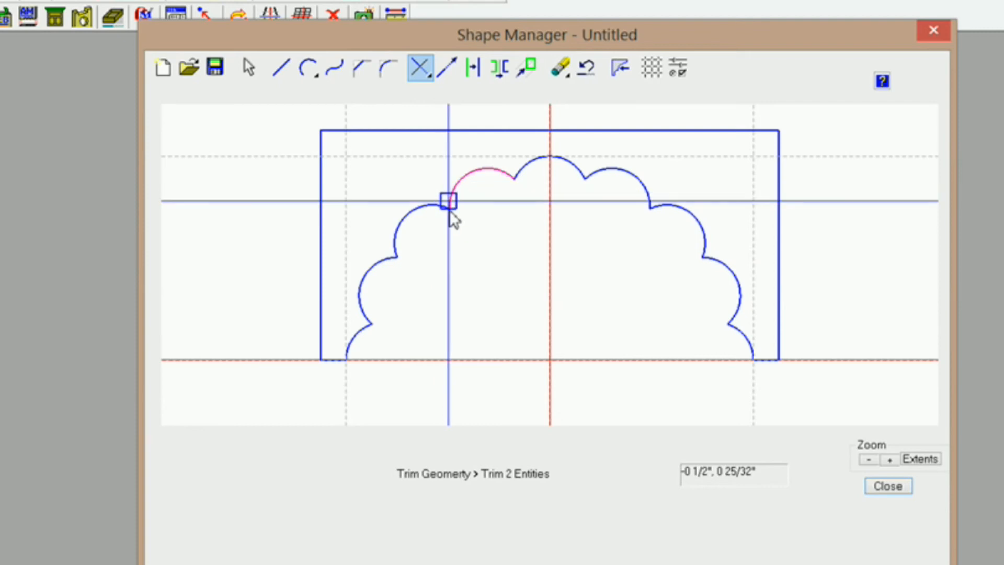
- Fillet the notch between the top flute arc and its left neighbour with a 1/32" radius
drag(469, 142, 557, 214)
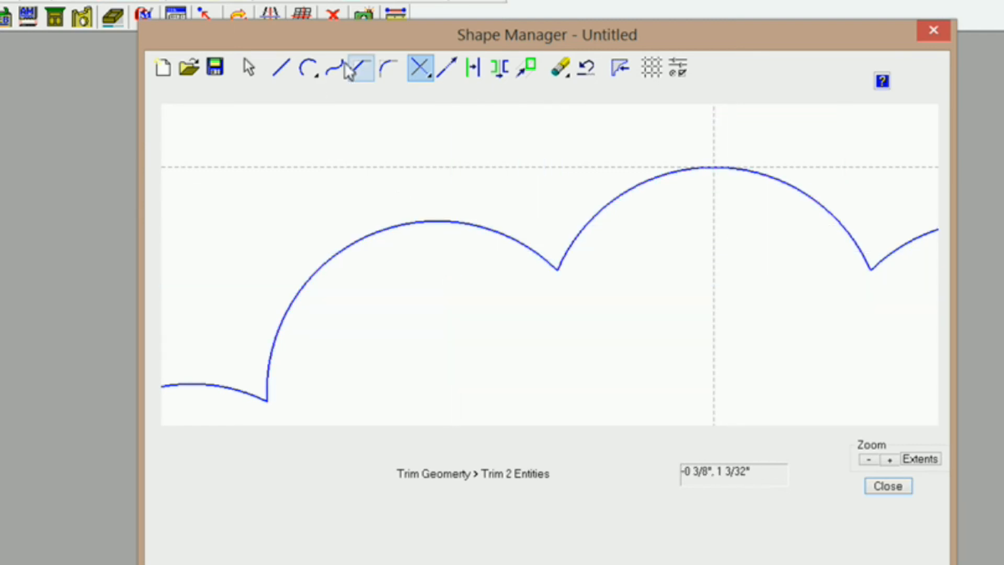
click(388, 69)
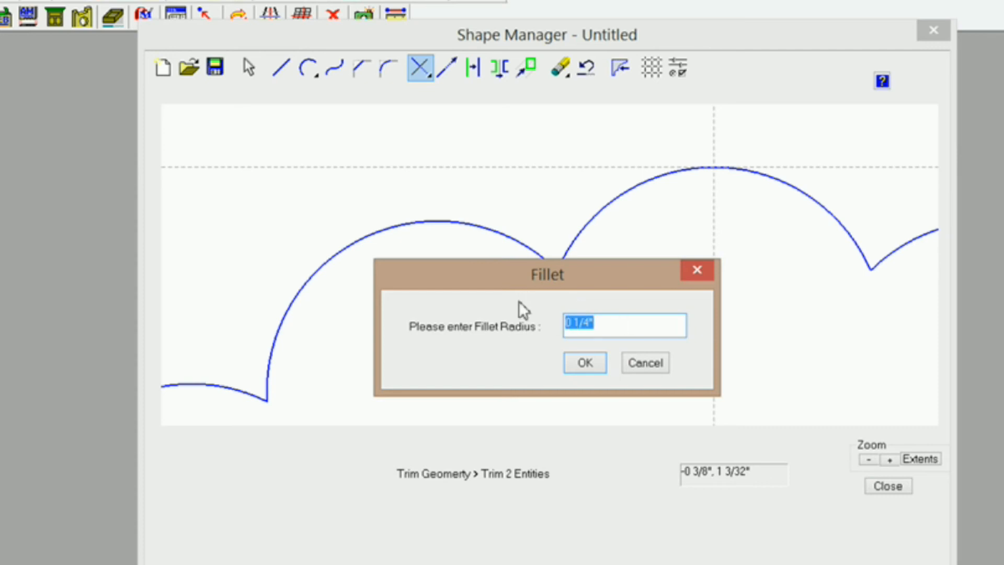
text(1/32)
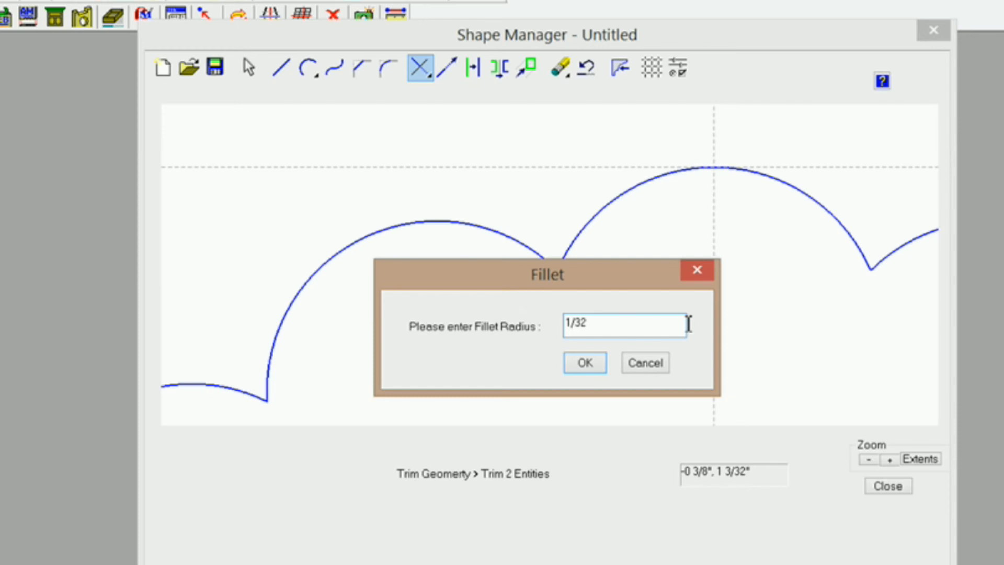
click(586, 362)
click(586, 231)
click(518, 242)
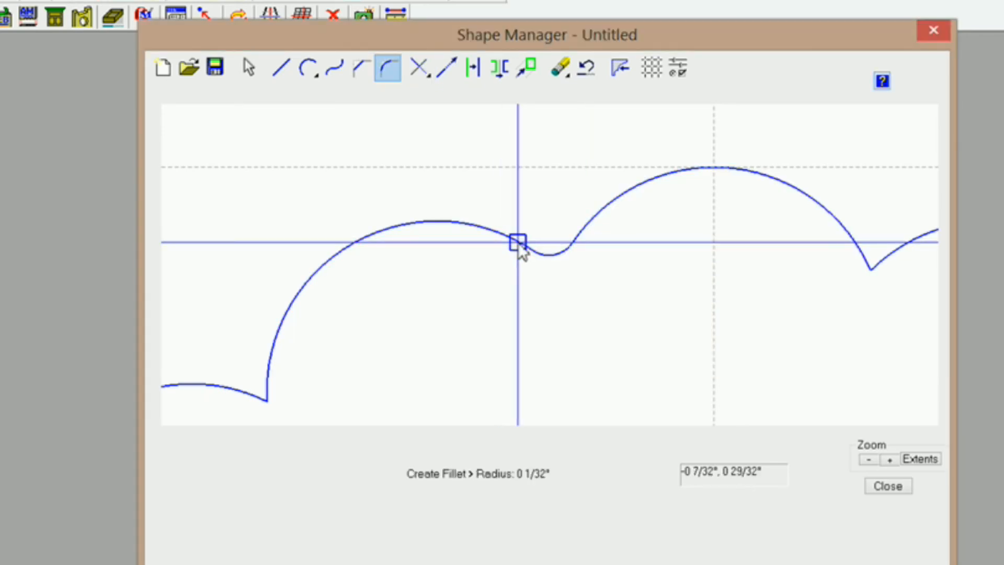
- Fillet all the remaining notches between the flute arcs on both sides with the same 1/32" radius
scroll(518, 246, down, 5)
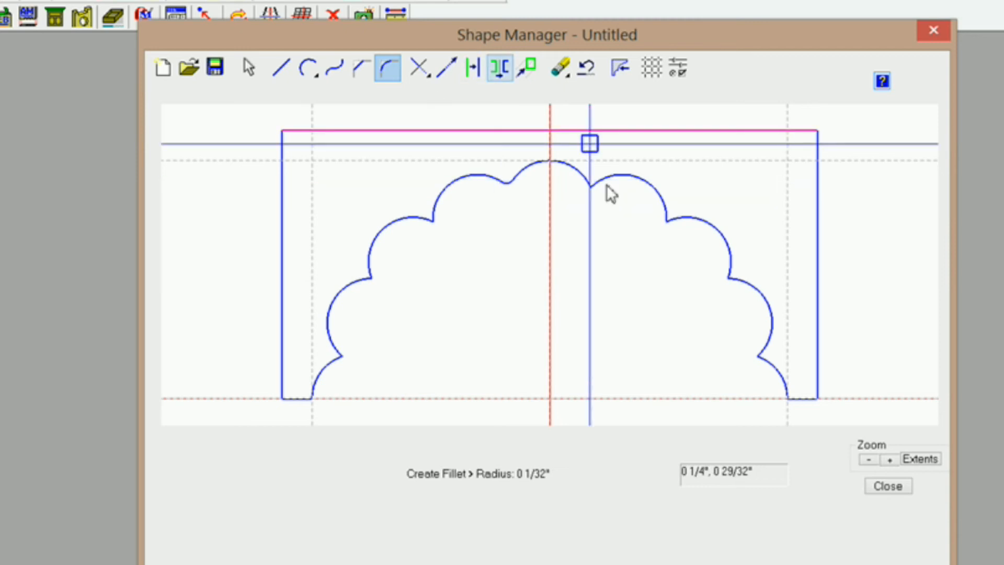
click(588, 175)
click(607, 177)
click(660, 203)
click(680, 215)
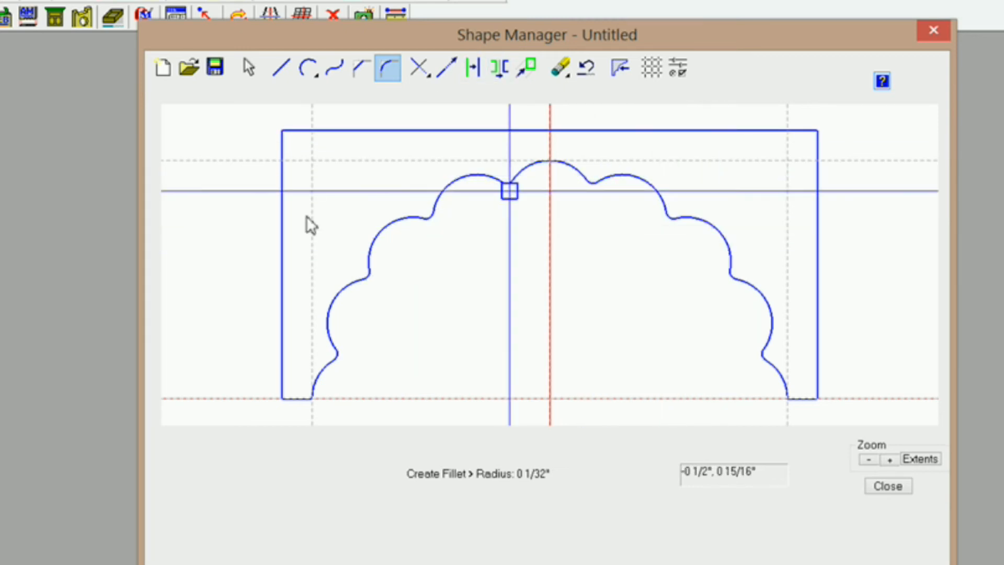
- Create a 2" diameter tool from the closed contour, save it as 2InBeadedMoldingCutter, and leave Shape Manager without saving the drawing
click(624, 71)
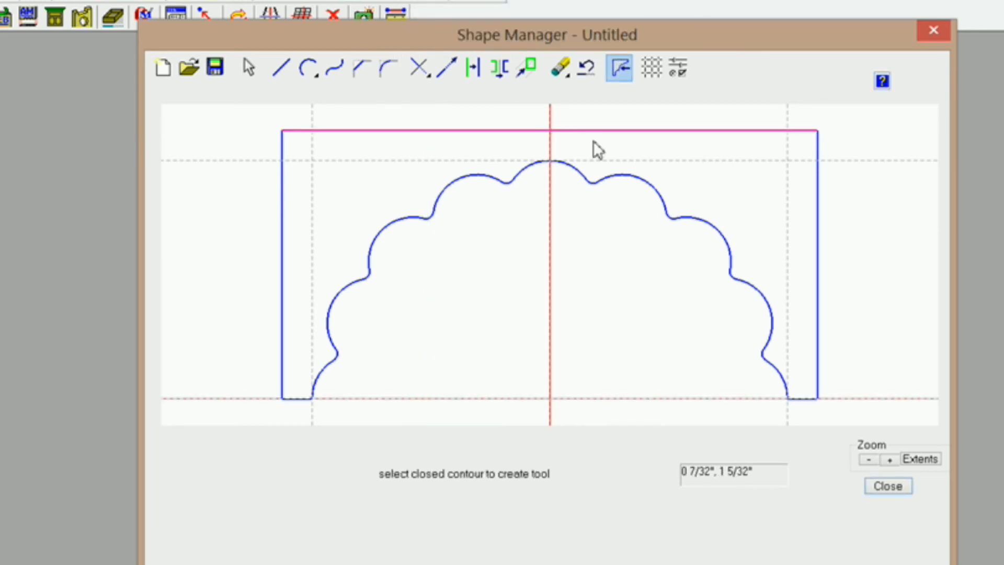
click(573, 172)
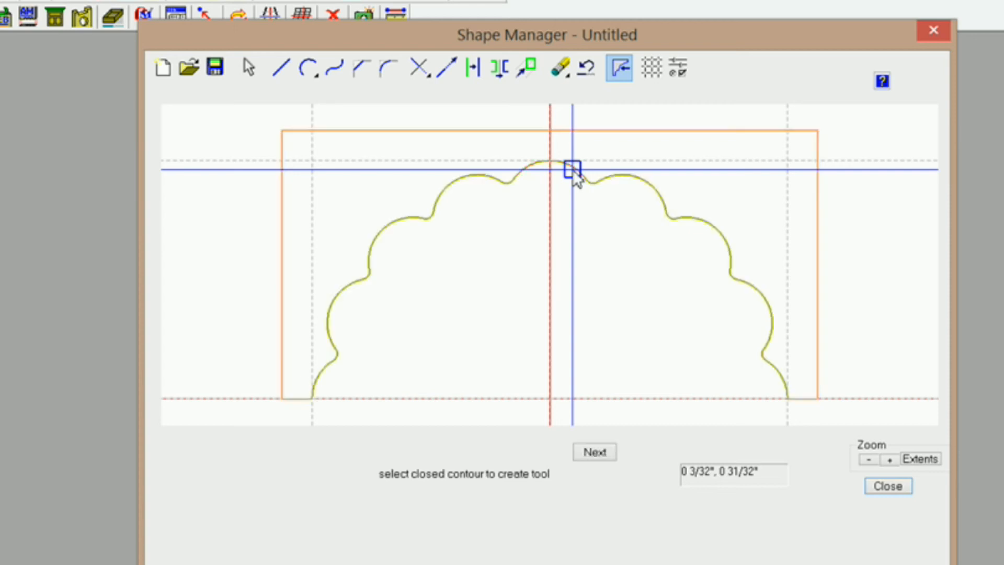
click(595, 453)
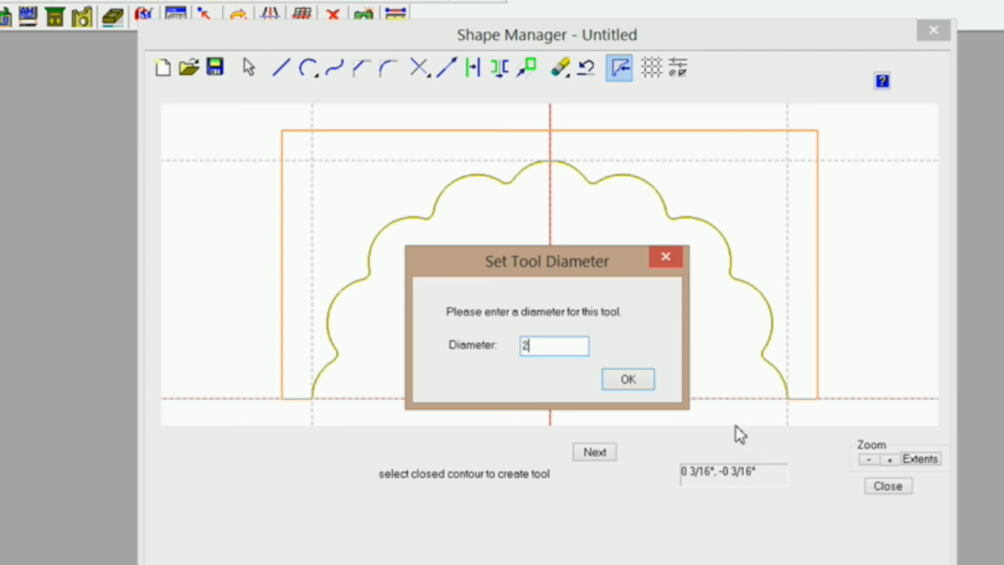
text(2)
click(635, 384)
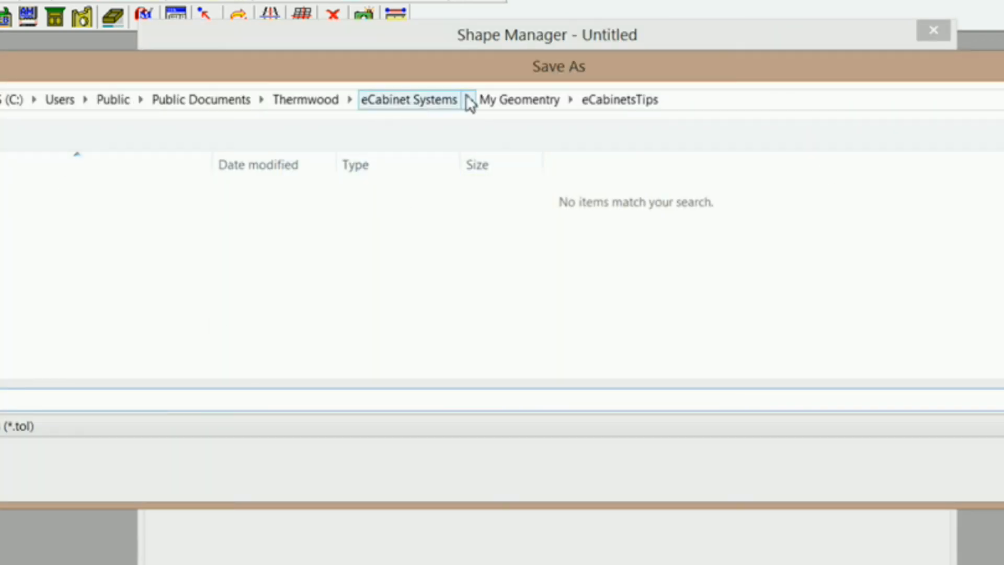
click(411, 102)
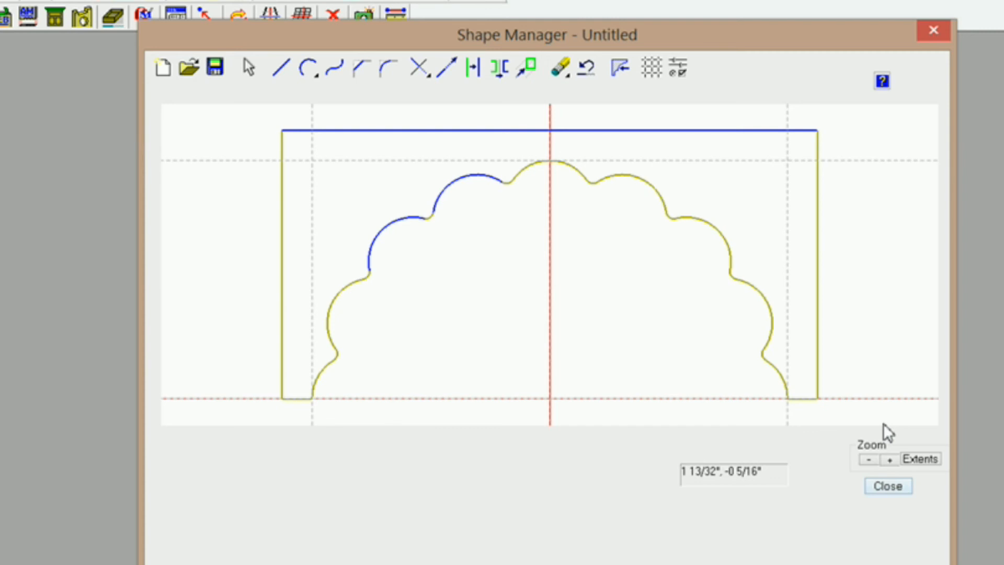
click(888, 486)
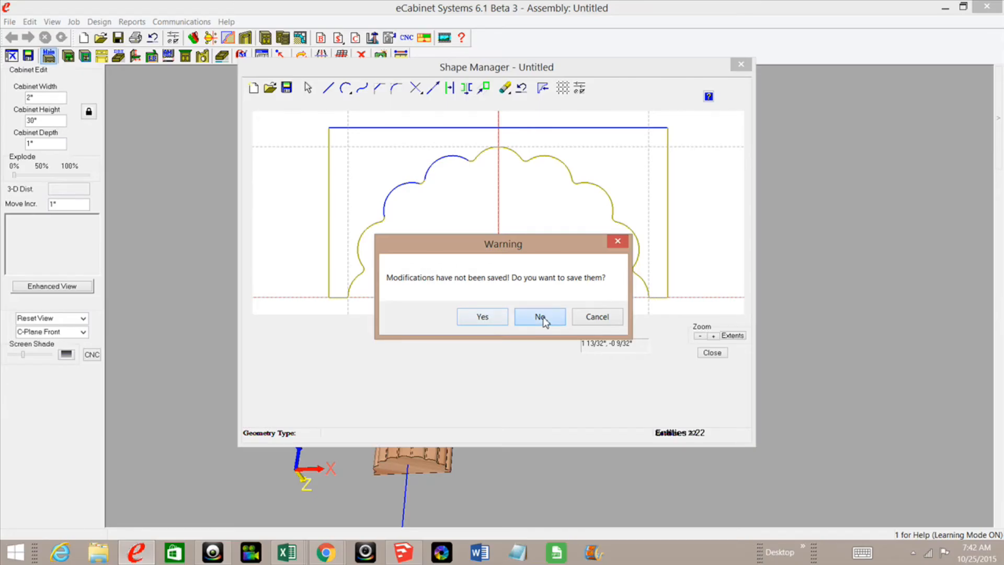
click(615, 429)
- Remove the existing Part Editor cuts from the molding to restore the plain rectangular blank
click(417, 246)
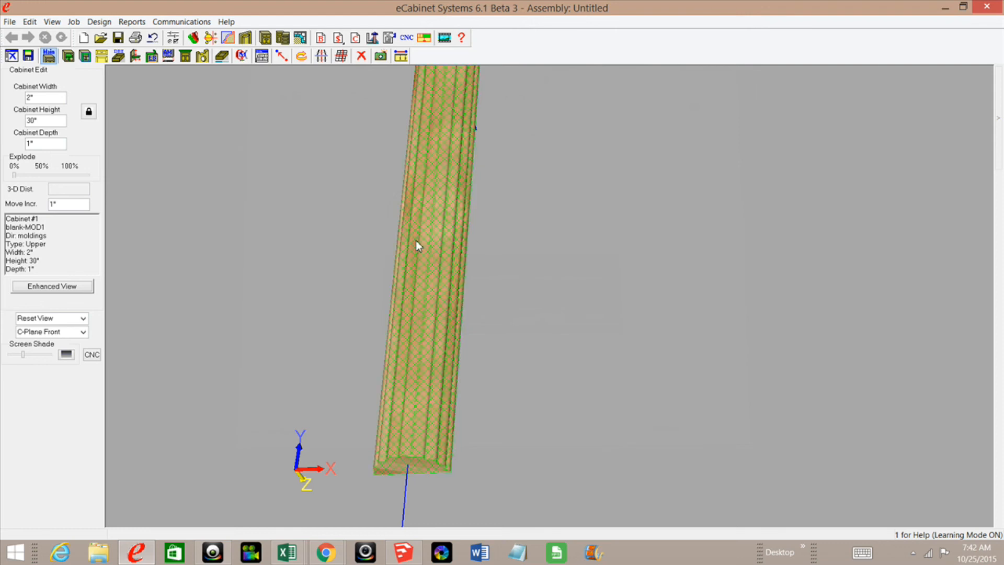
right_click(416, 246)
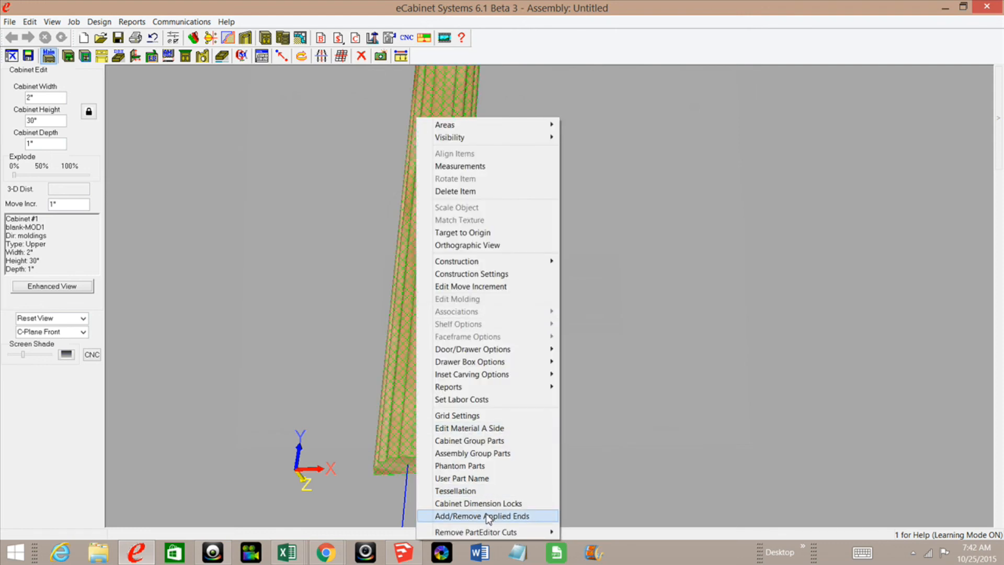
click(475, 531)
click(564, 311)
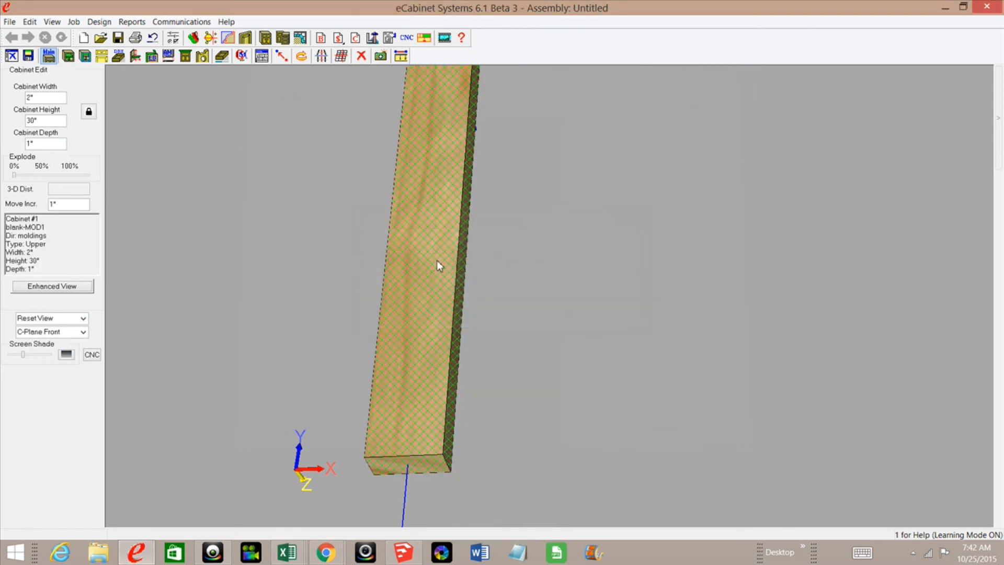
- Open the molding's back part in the Part Editor and create edge geometry around its outline
click(295, 79)
click(202, 56)
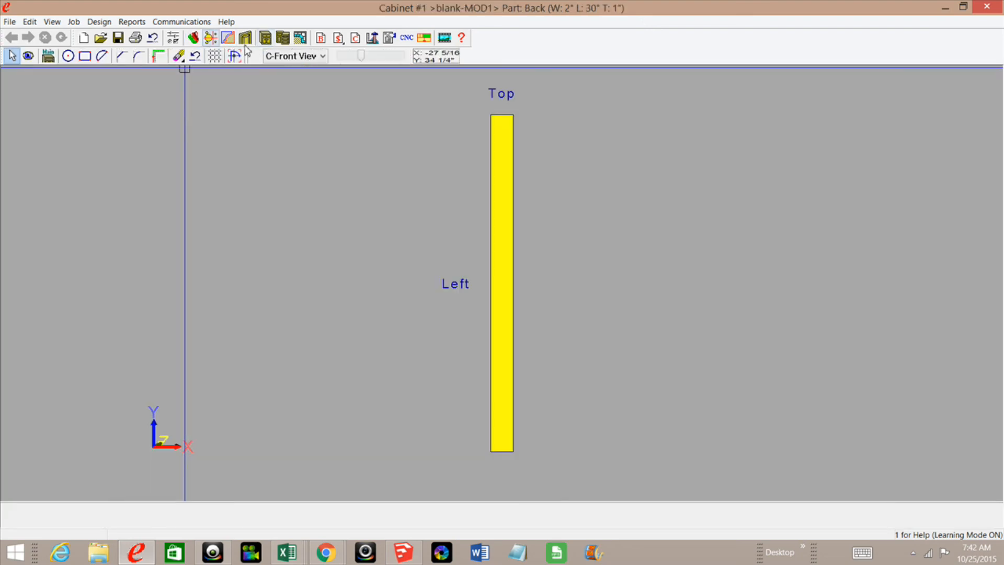
click(289, 52)
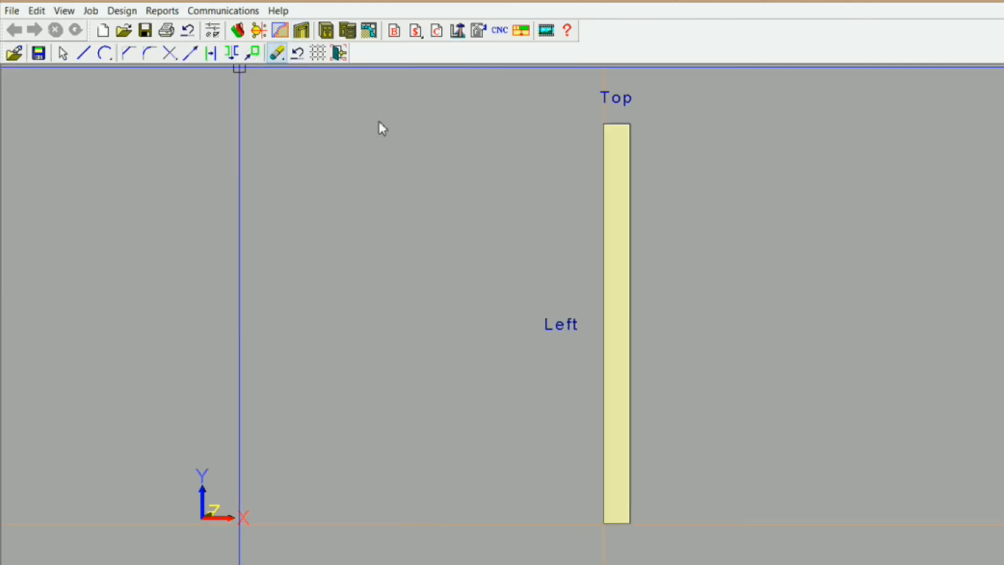
right_click(378, 192)
click(428, 396)
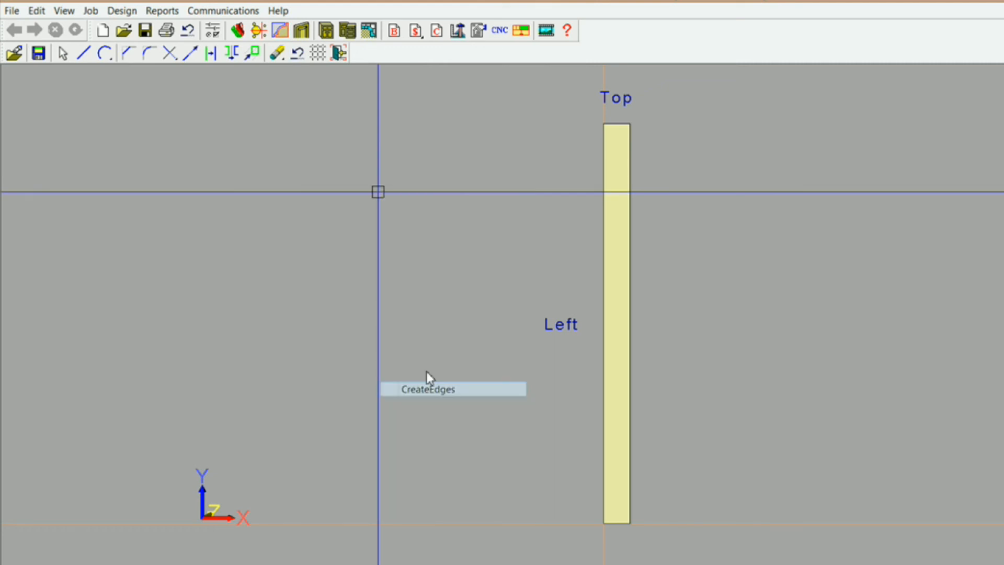
- Offset the left edge line inward by 1" as a move, placing it on the part's centerline
click(232, 53)
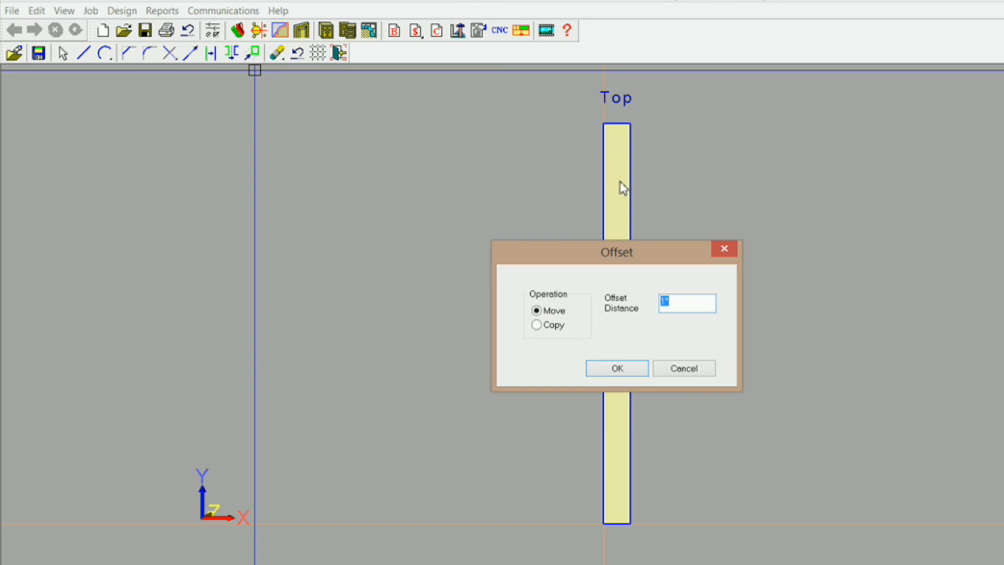
click(629, 370)
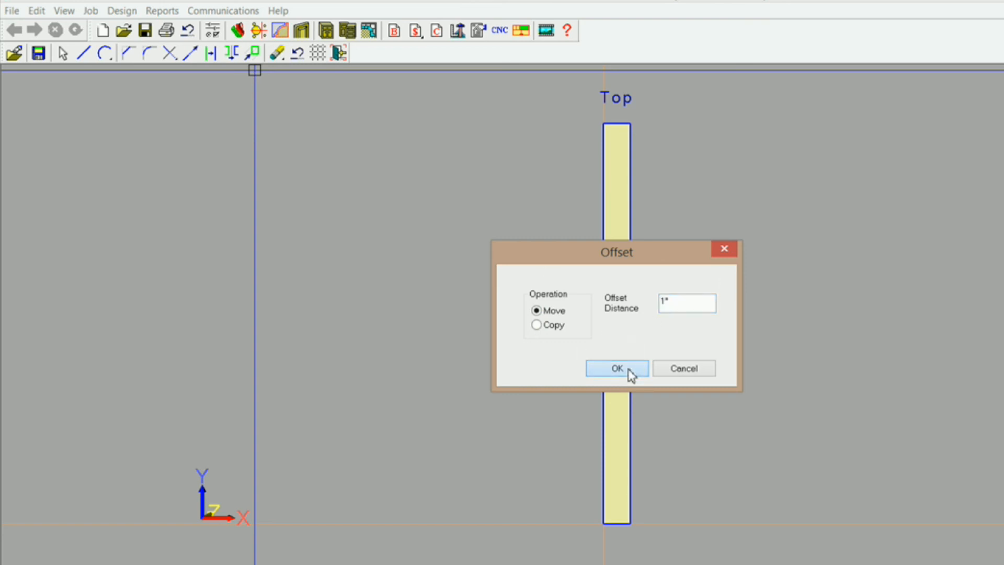
click(601, 380)
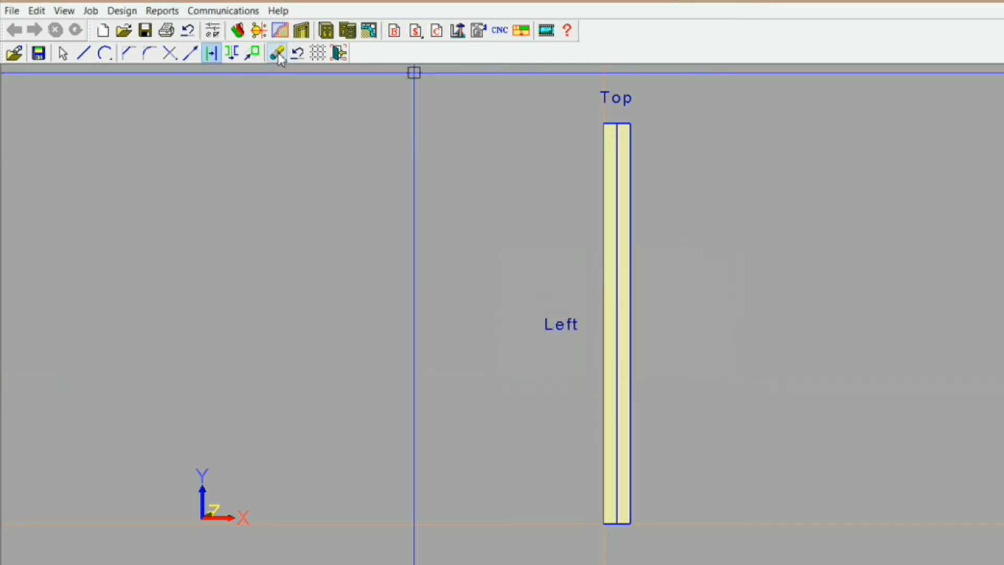
- Erase the top, right and bottom edge lines, leaving only the vertical centerline
click(279, 54)
click(297, 104)
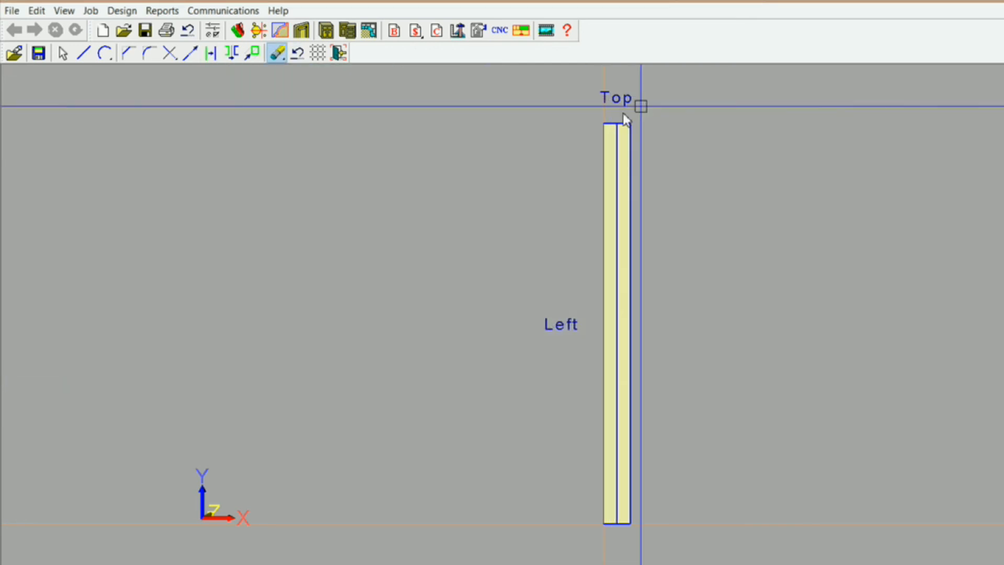
drag(626, 111, 641, 130)
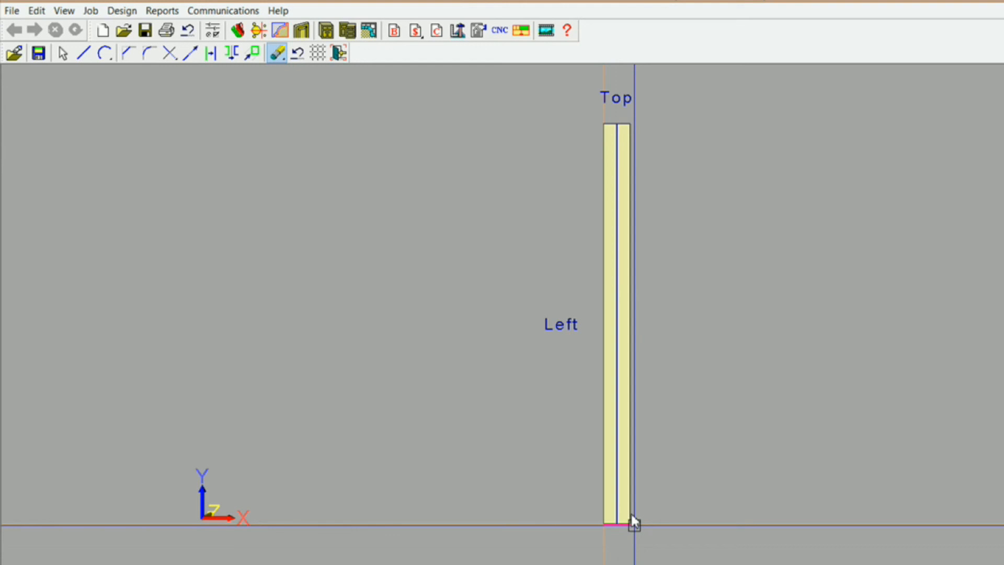
- Extend the centerline by 1/4" past both the upper and lower ends of the part, and exit geometry editing
click(190, 53)
click(616, 352)
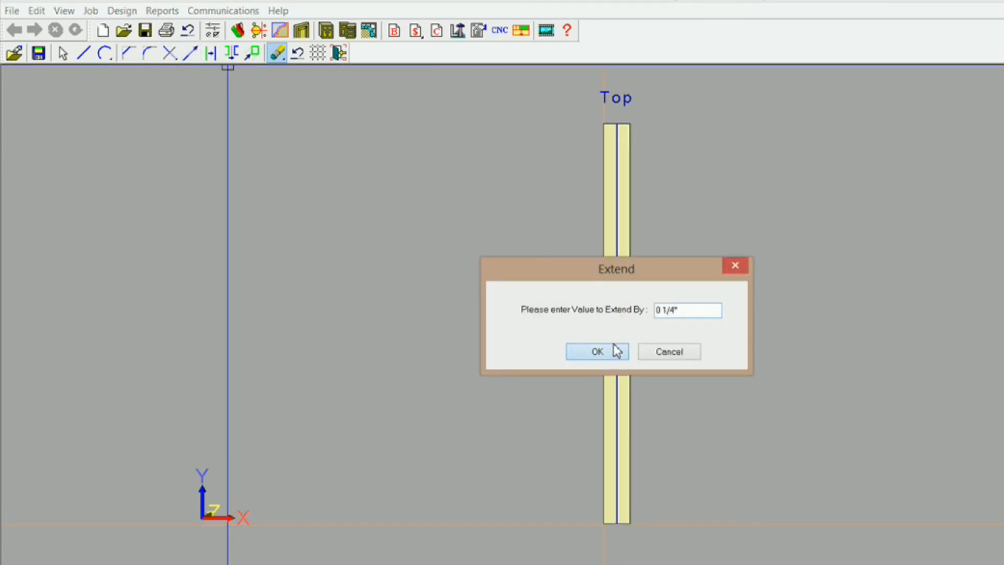
click(617, 514)
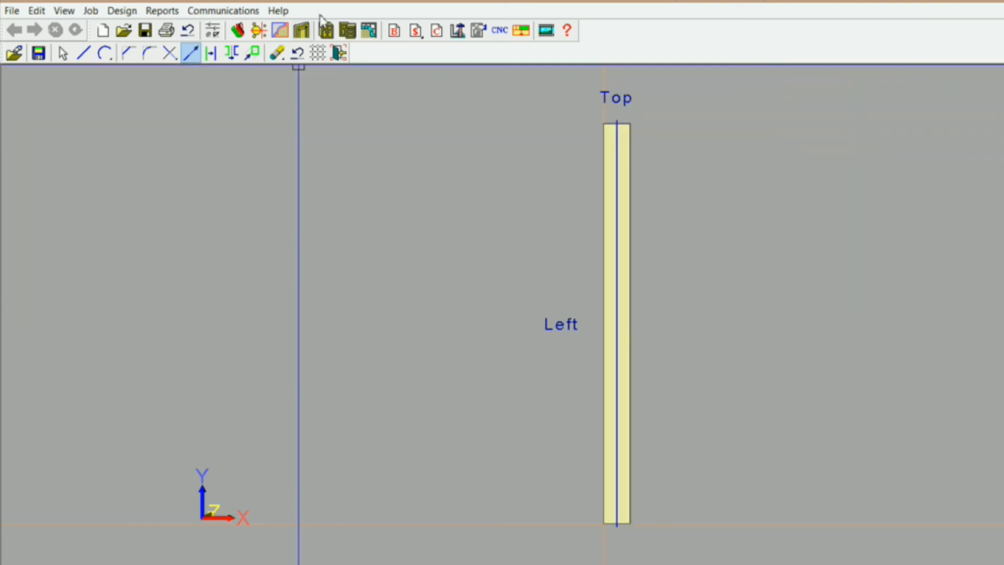
click(337, 53)
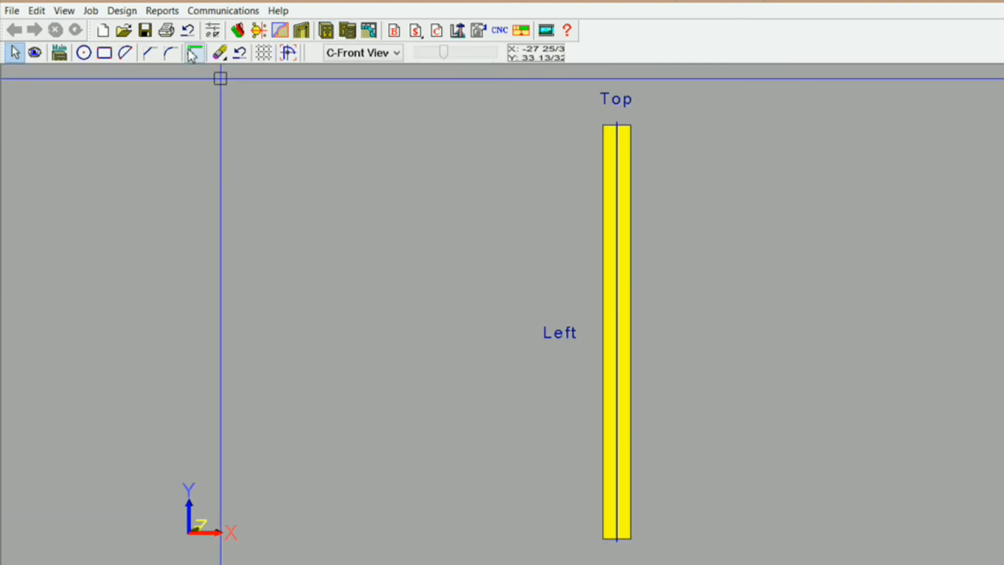
- Start a profile tool cut with the single centerline selected as its cut path
click(192, 54)
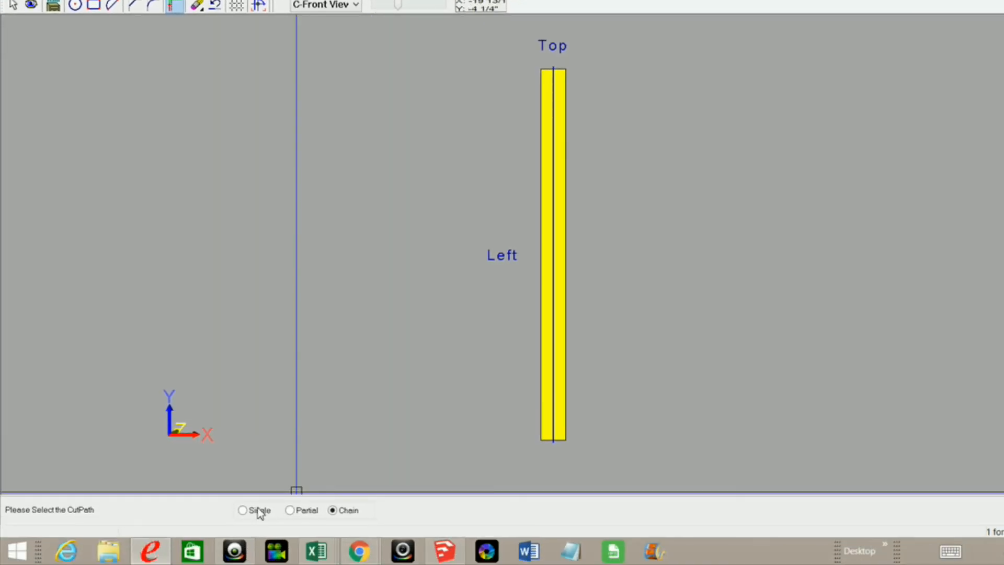
click(244, 512)
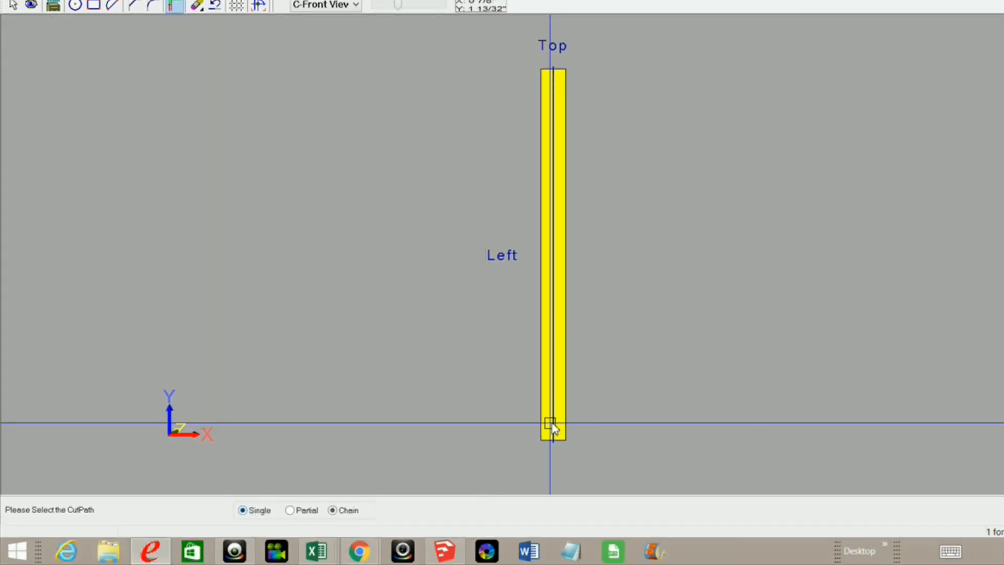
click(553, 421)
click(510, 508)
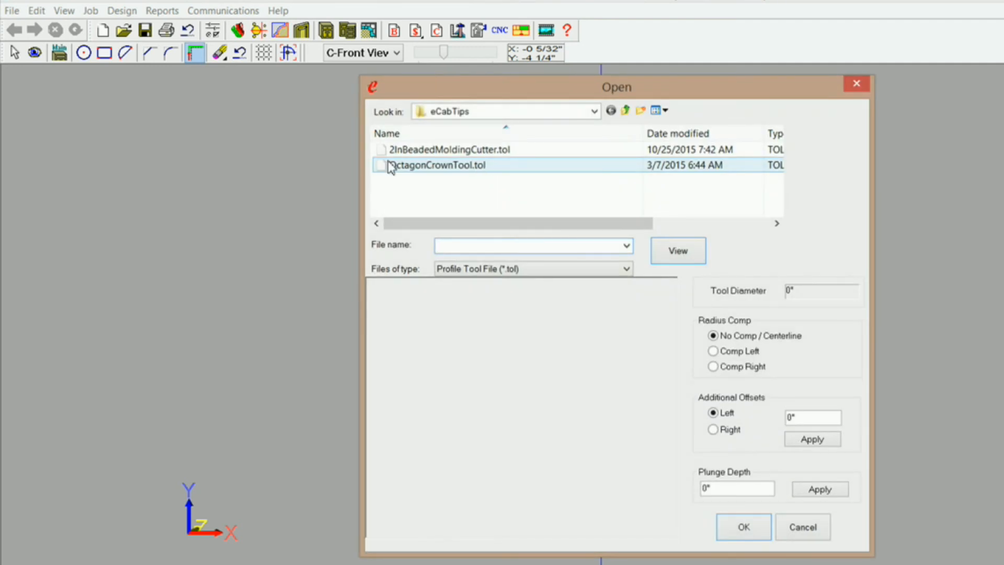
- Apply the 2InBeadedMoldingCutter tool along the path at a plunge depth of -1", and keep the part changes on returning to the assembly
click(411, 150)
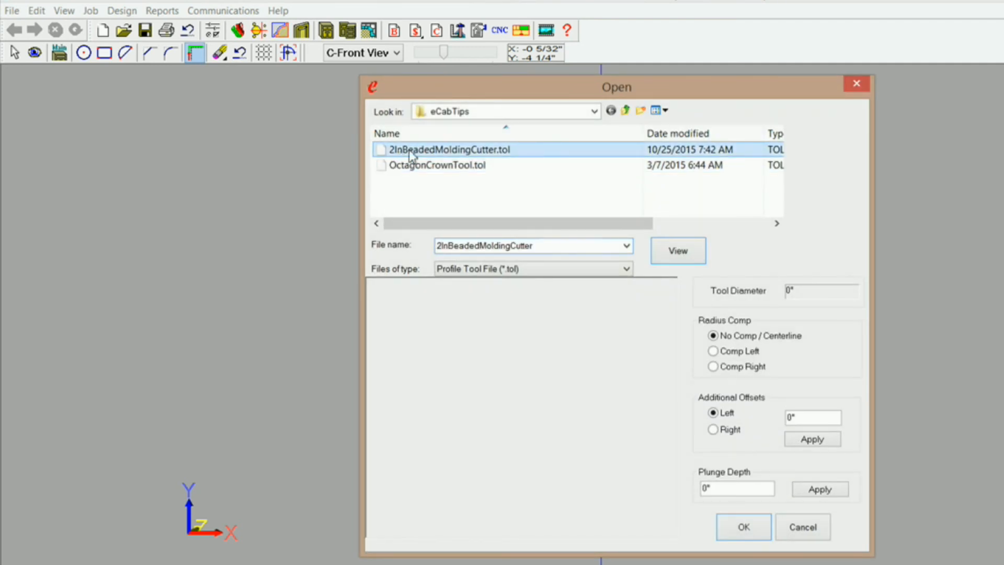
click(687, 253)
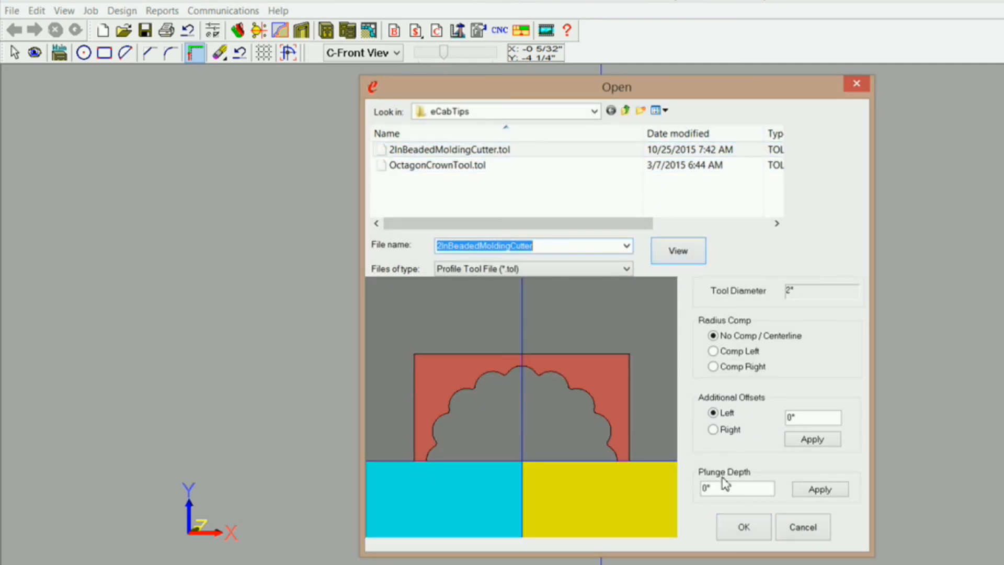
double_click(740, 489)
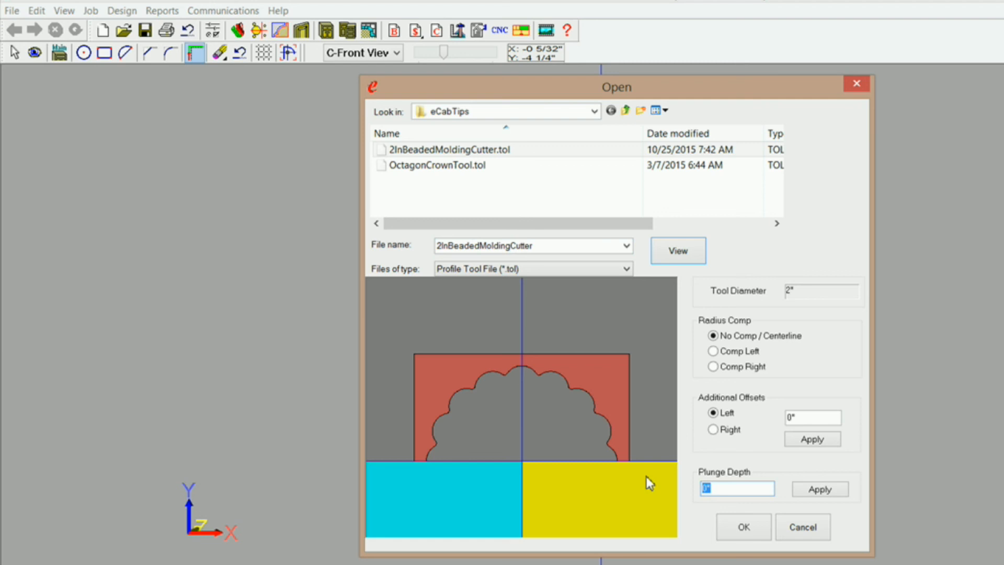
text(-1)
key(Return)
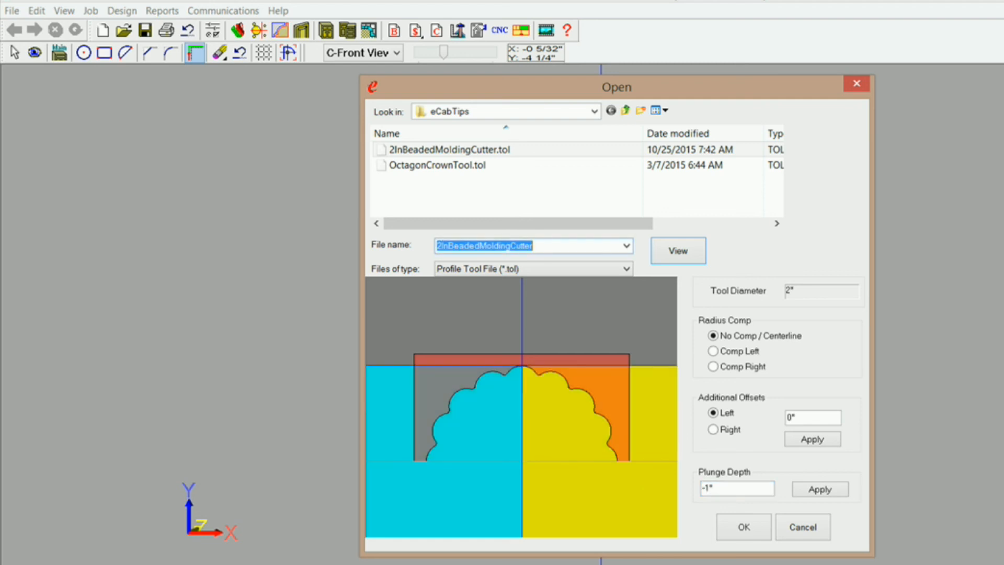
click(741, 529)
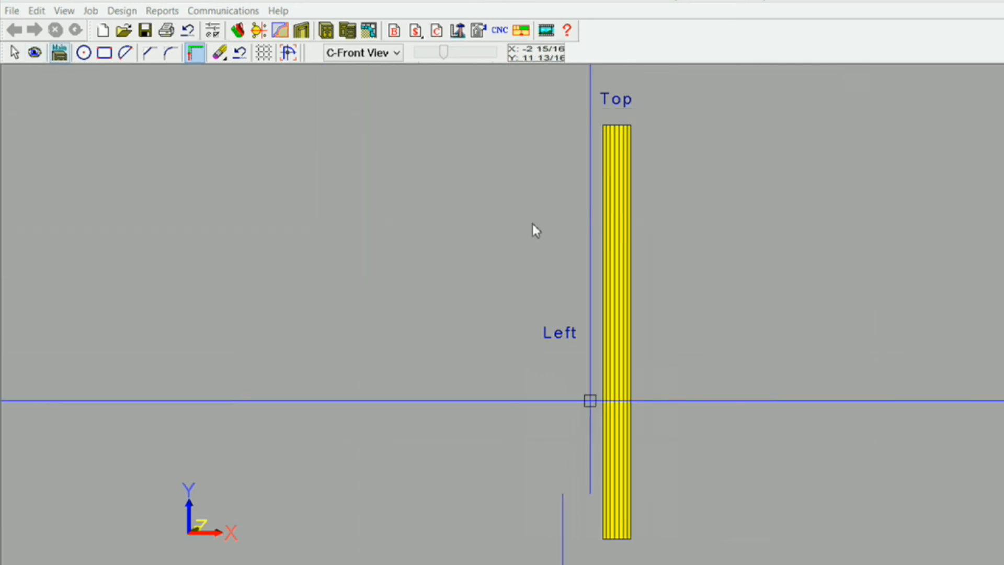
click(59, 52)
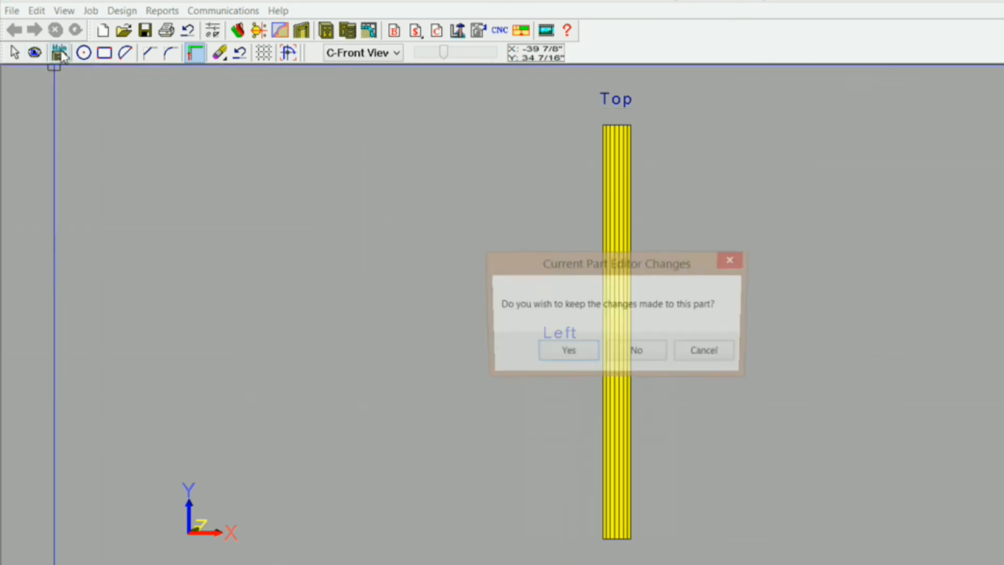
click(580, 356)
- Examine the molding's scalloped end profile up close and its flutes along the full length
middle_drag(425, 324, 639, 315)
scroll(639, 316, up, 3)
scroll(623, 216, down, 4)
scroll(622, 216, down, 4)
middle_drag(591, 227, 529, 198)
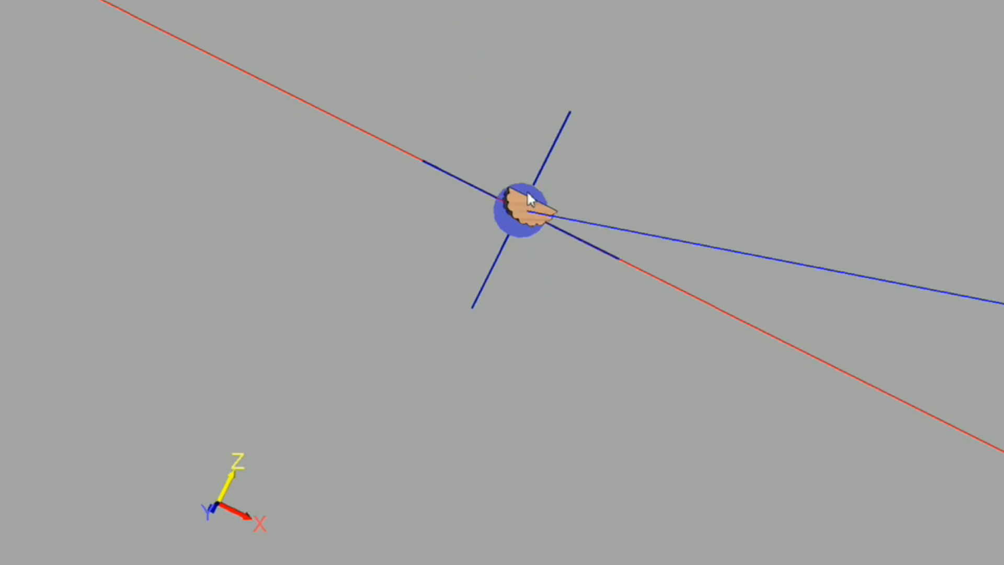
scroll(523, 313, up, 5)
scroll(543, 251, up, 3)
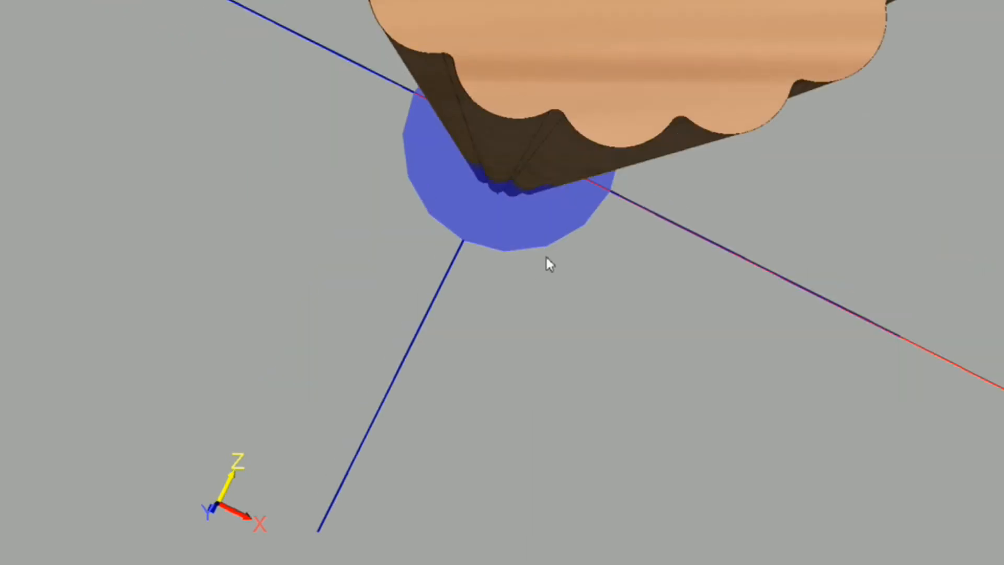
scroll(547, 263, up, 4)
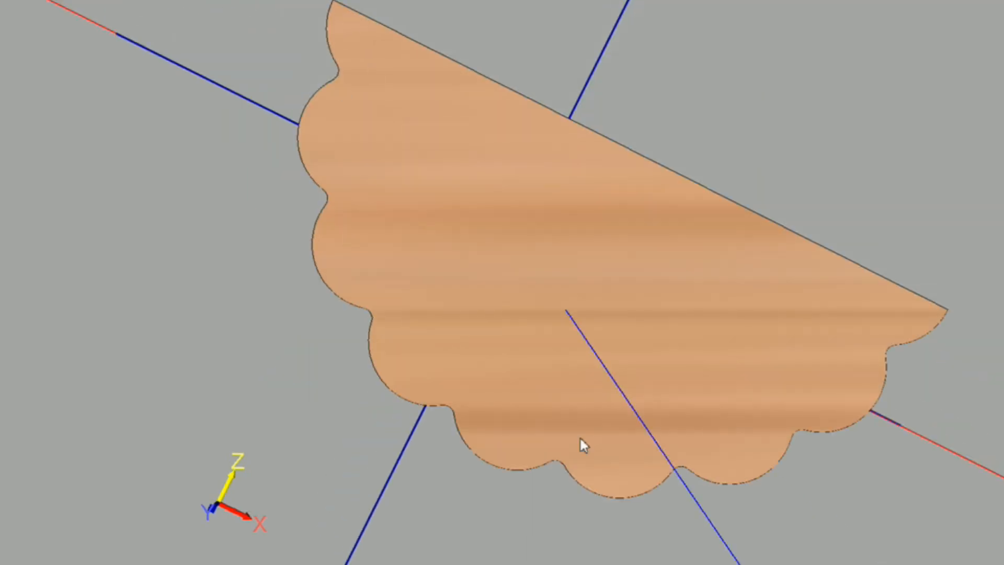
middle_drag(833, 471, 528, 237)
middle_drag(592, 283, 479, 216)
mouse_move(519, 132)
middle_down()
mouse_move(479, 105)
mouse_move(485, 128)
mouse_move(529, 135)
middle_up()
scroll(500, 230, down, 10)
shift+middle_drag(570, 70, 356, 285)
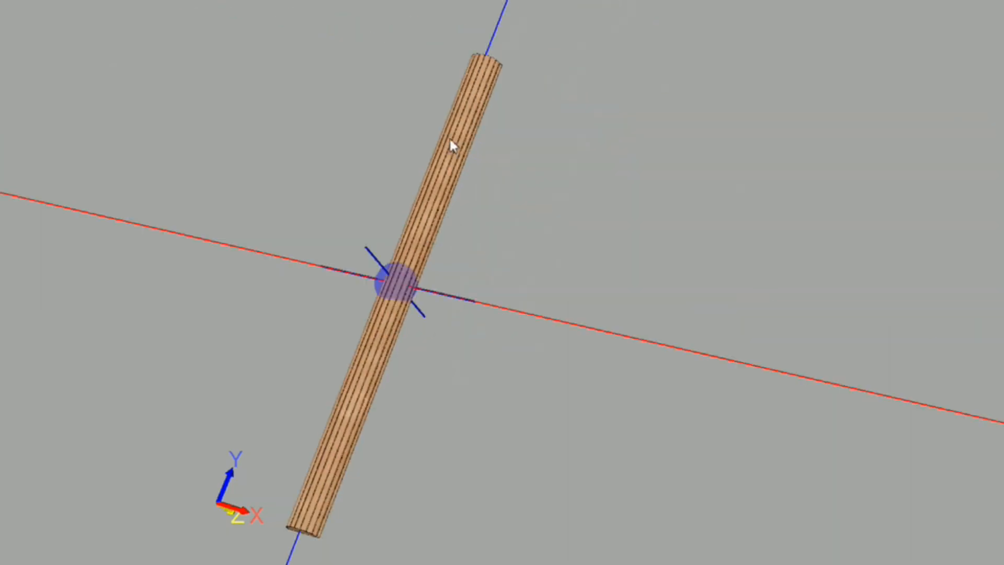
mouse_move(451, 141)
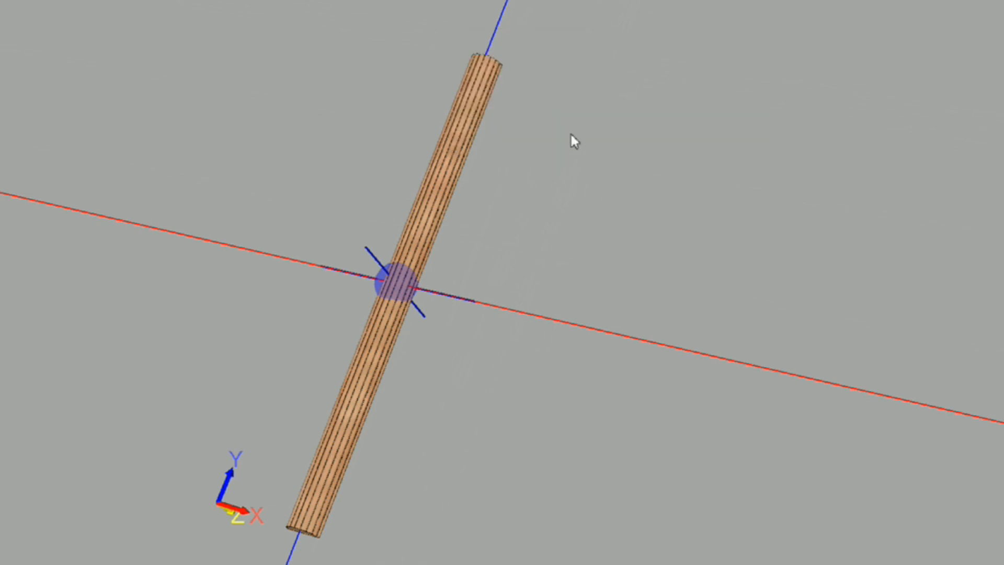